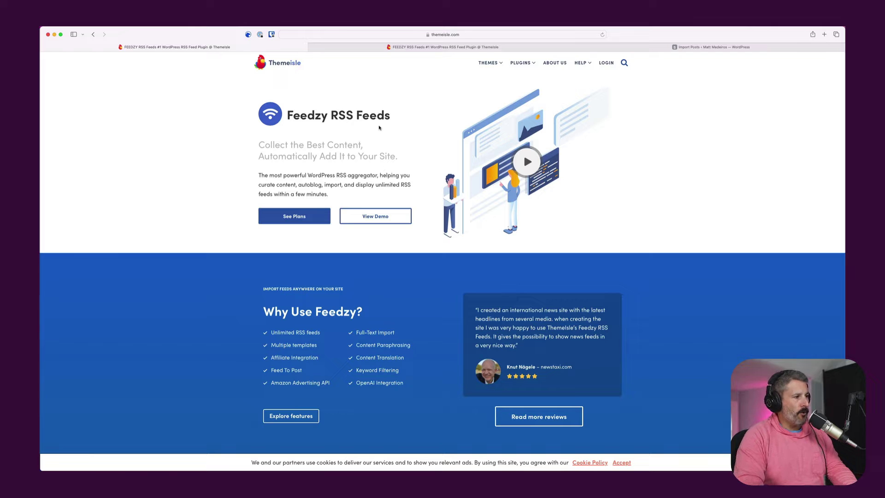
Step: Open the available plans for the Feedzy RSS Feeds plugin
{"action": "left_click", "coordinate": [302, 217]}
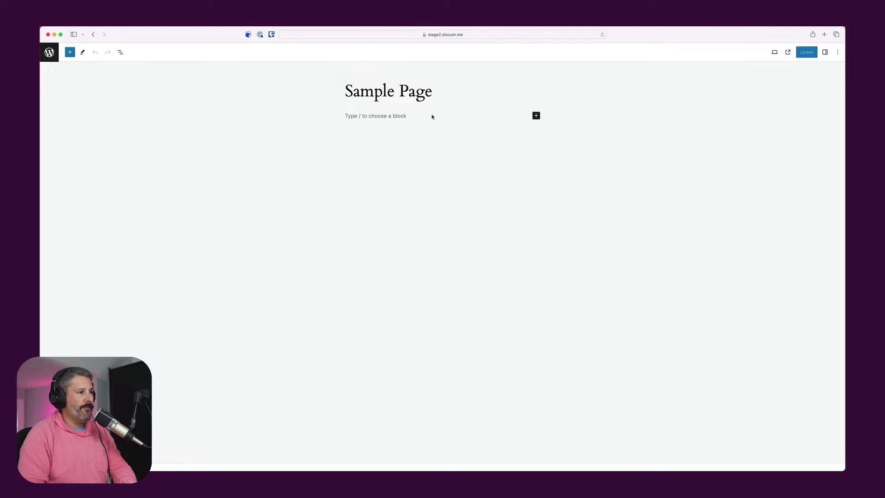
Step: Insert a Feedzy RSS Feeds block into the empty body of the Sample Page
{"action": "left_click", "coordinate": [387, 116]}
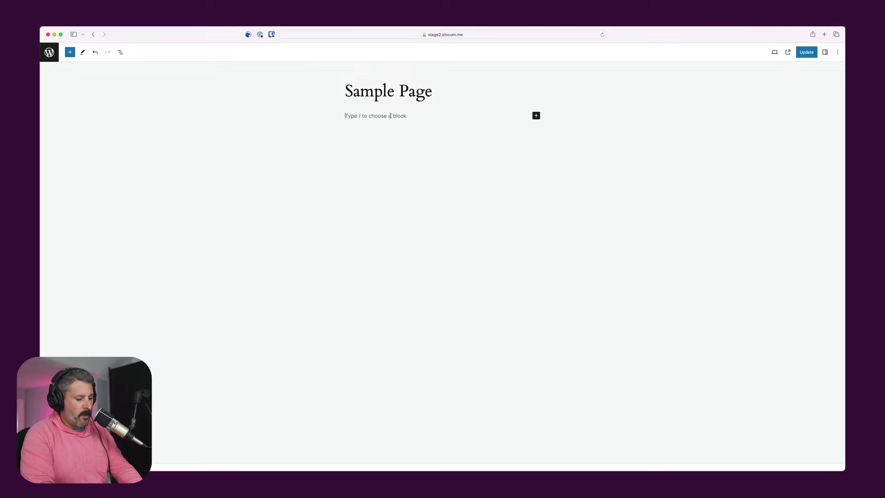
{"action": "type", "text": "/fee"}
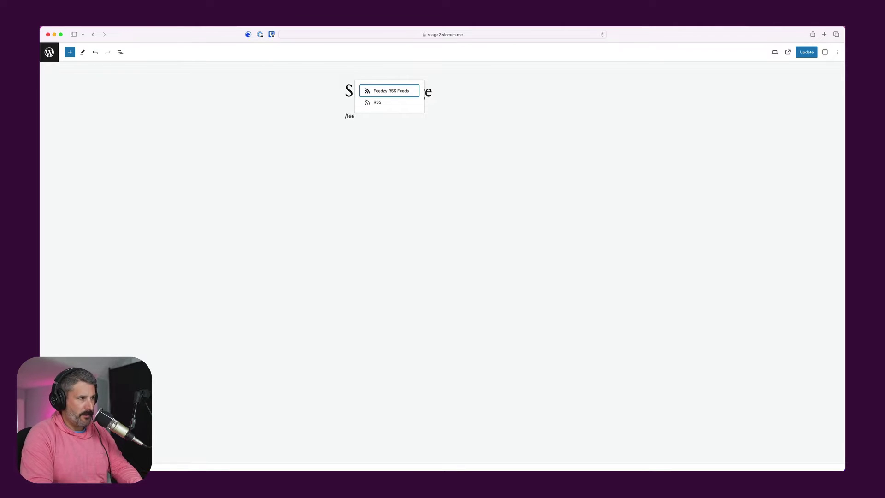
{"action": "key", "text": "Return"}
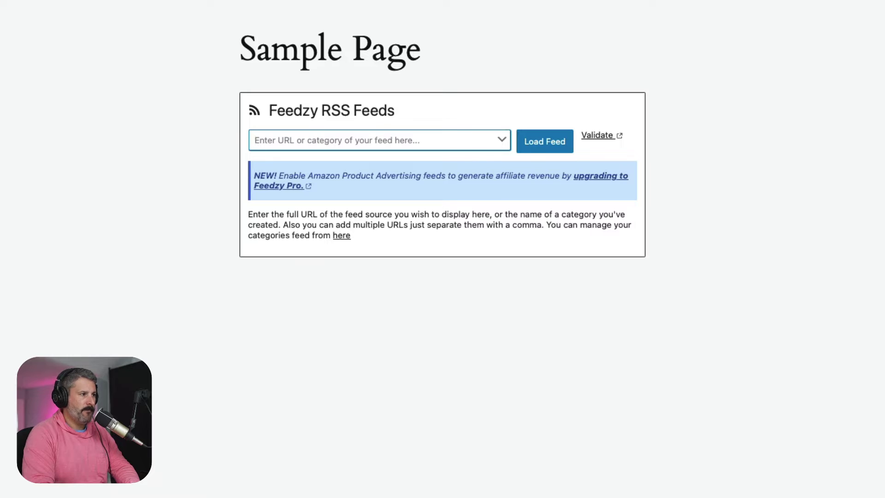
{"action": "type", "text": "h"}
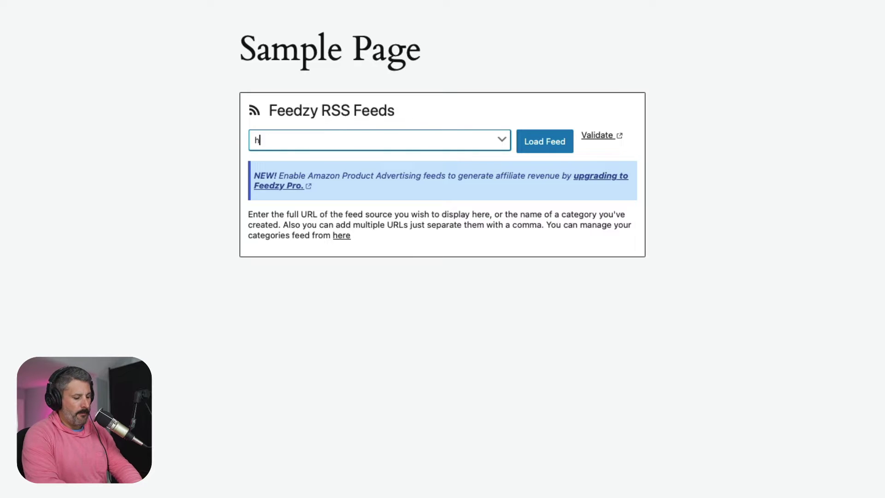
{"action": "type", "text": "ttps://"}
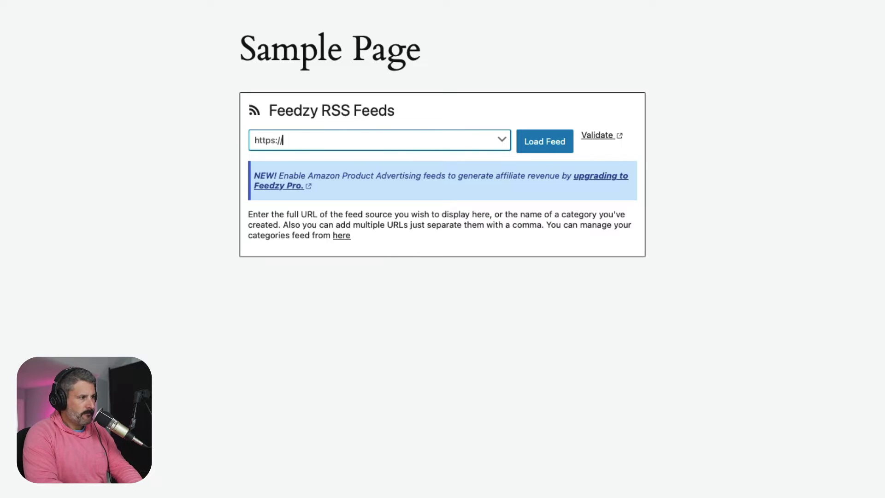
{"action": "type", "text": "thewpminute."}
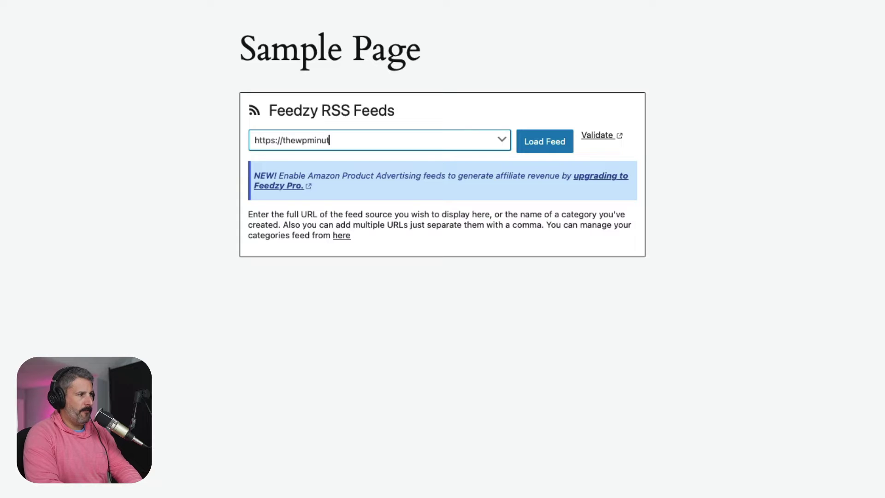
{"action": "type", "text": "com/feed"}
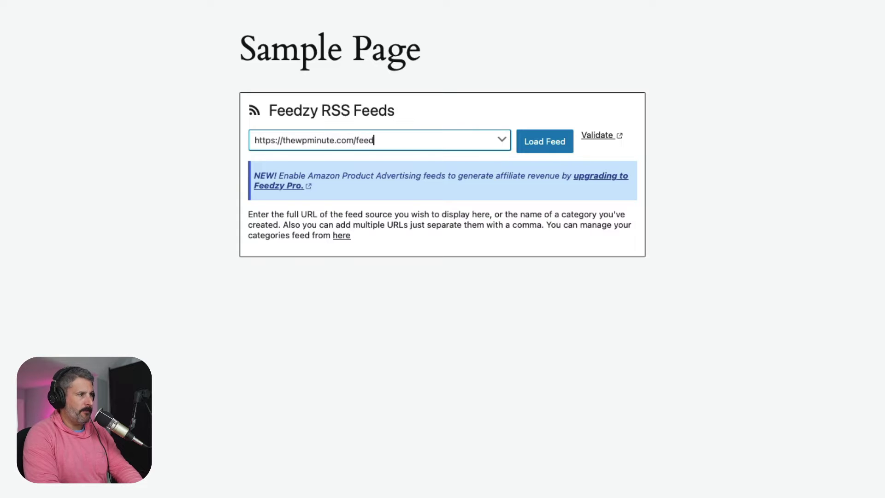
{"action": "left_click", "coordinate": [490, 137]}
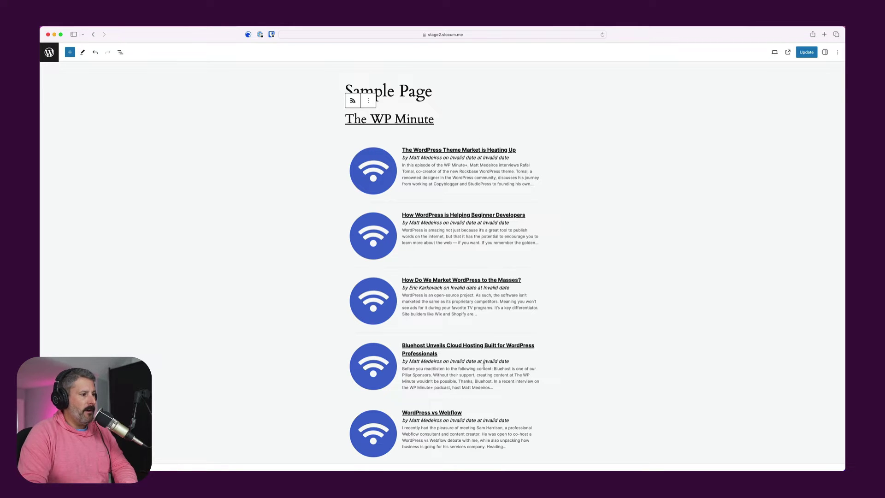
Step: Look through the loaded feed items on the page and show the Feedzy block's settings
{"action": "scroll", "coordinate": [482, 341], "scroll_direction": "down", "scroll_amount": 3}
{"action": "scroll", "coordinate": [484, 327], "scroll_direction": "up", "scroll_amount": 3}
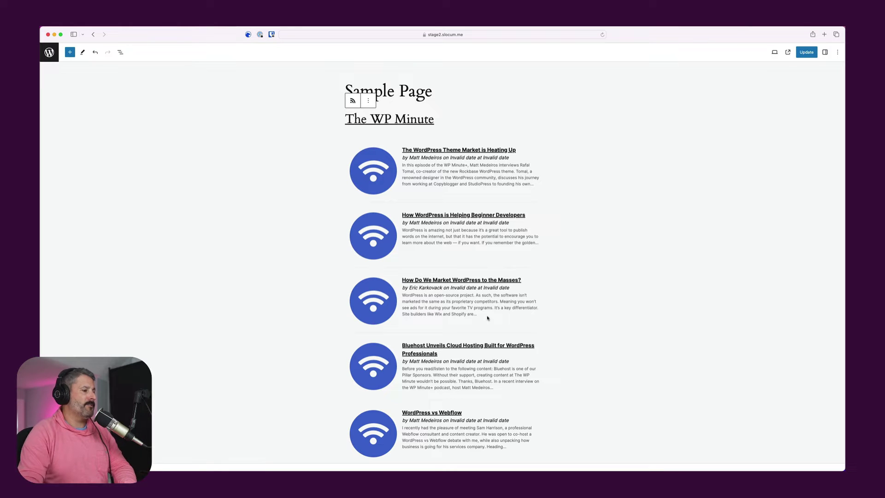
{"action": "scroll", "coordinate": [530, 286], "scroll_direction": "down", "scroll_amount": 3}
{"action": "scroll", "coordinate": [533, 287], "scroll_direction": "up", "scroll_amount": 3}
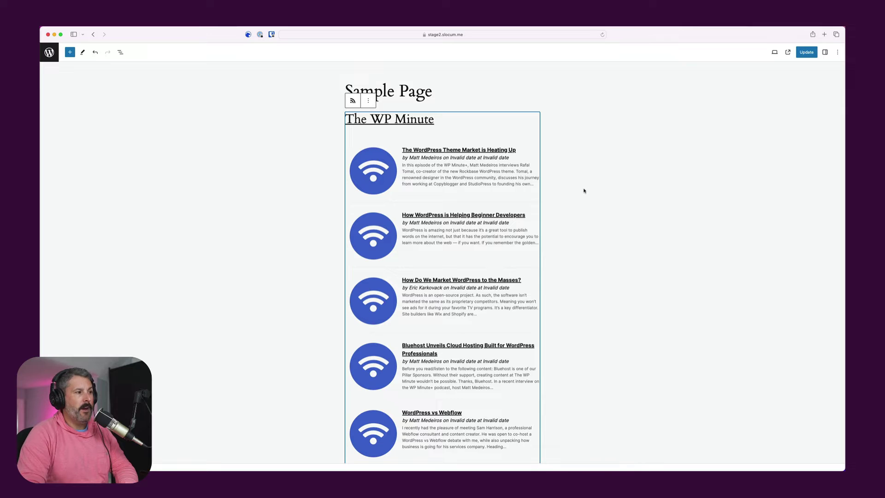
{"action": "left_click", "coordinate": [826, 52]}
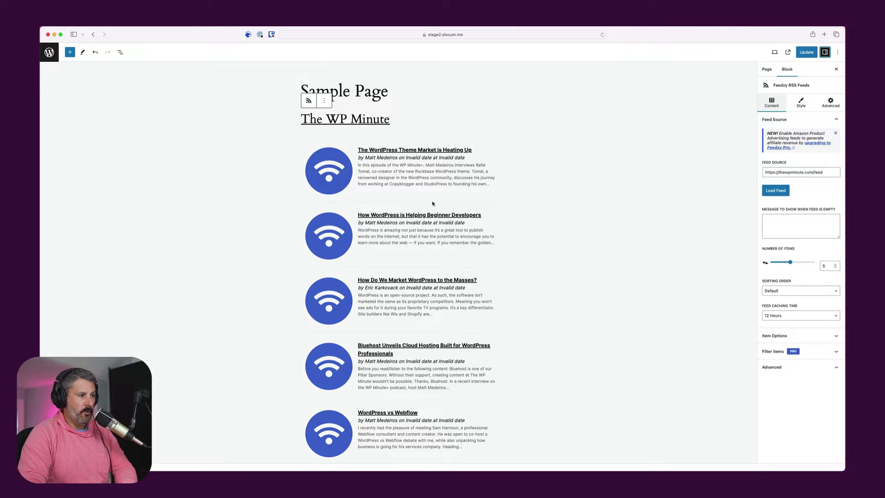
{"action": "left_click", "coordinate": [458, 224]}
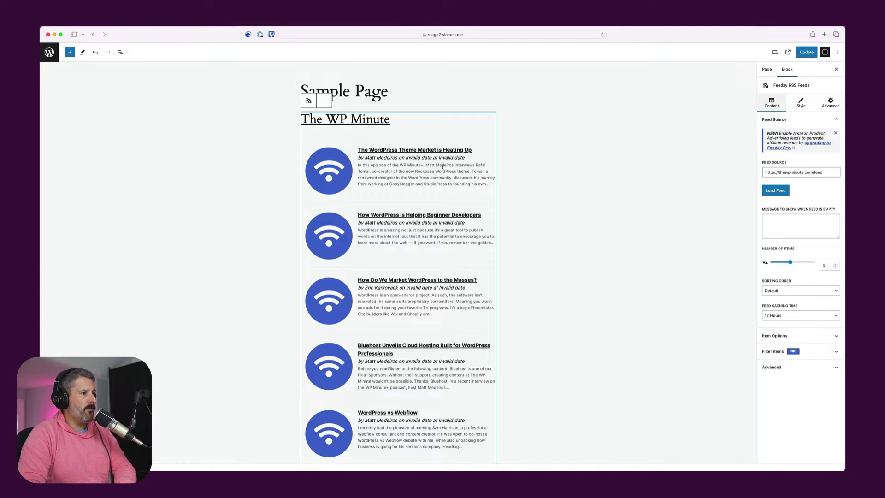
{"action": "scroll", "coordinate": [370, 184], "scroll_direction": "down", "scroll_amount": 1}
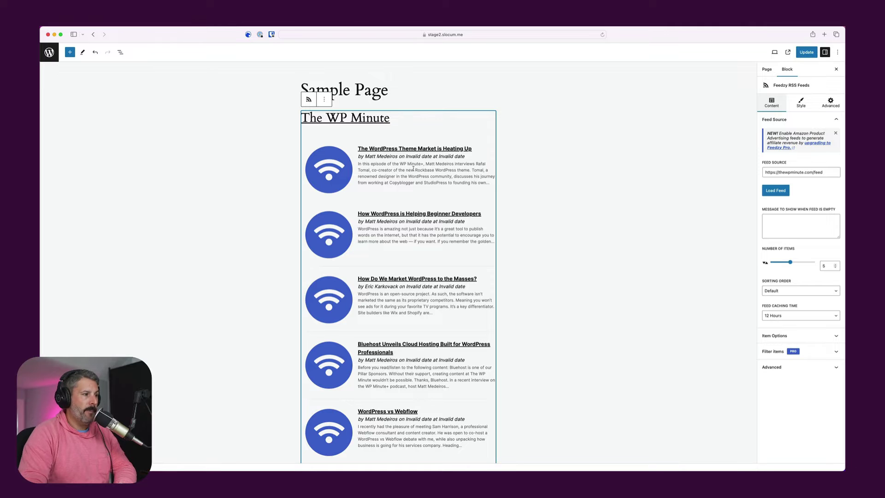
{"action": "scroll", "coordinate": [413, 168], "scroll_direction": "down", "scroll_amount": 5}
{"action": "scroll", "coordinate": [395, 209], "scroll_direction": "up", "scroll_amount": 5}
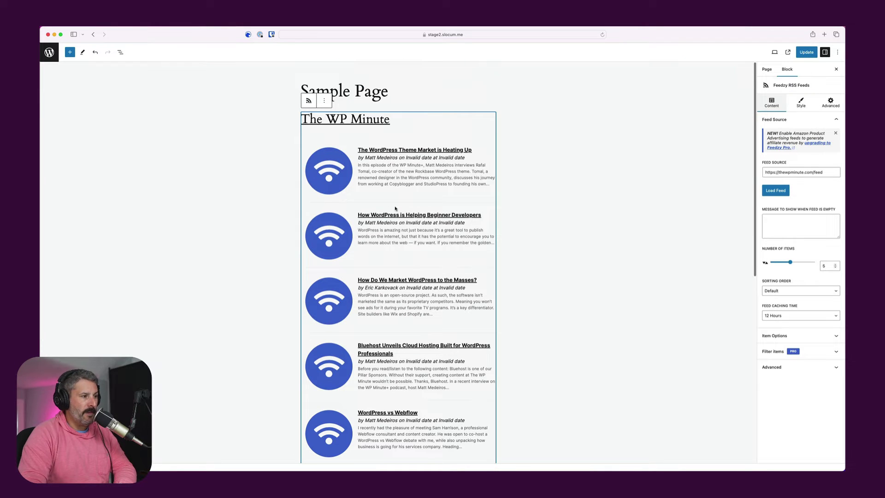
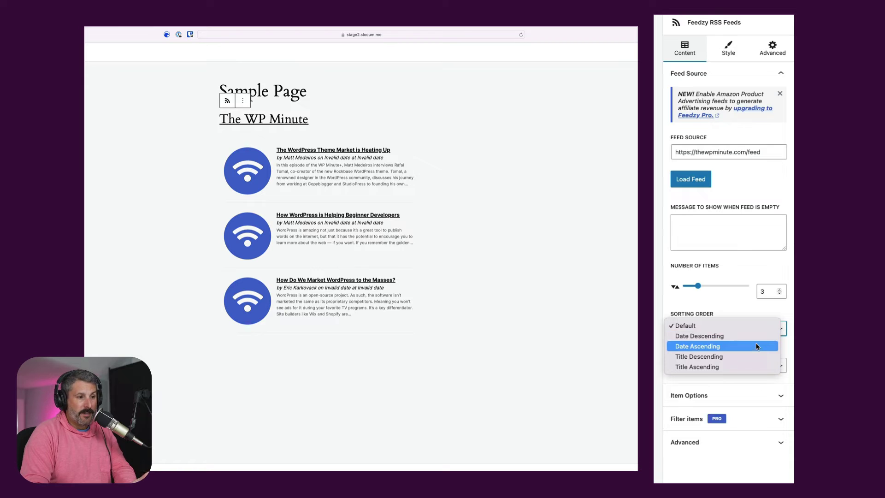
Step: Check the available choices for the feed's sorting order and caching time
{"action": "left_click", "coordinate": [729, 305]}
{"action": "left_click", "coordinate": [746, 366]}
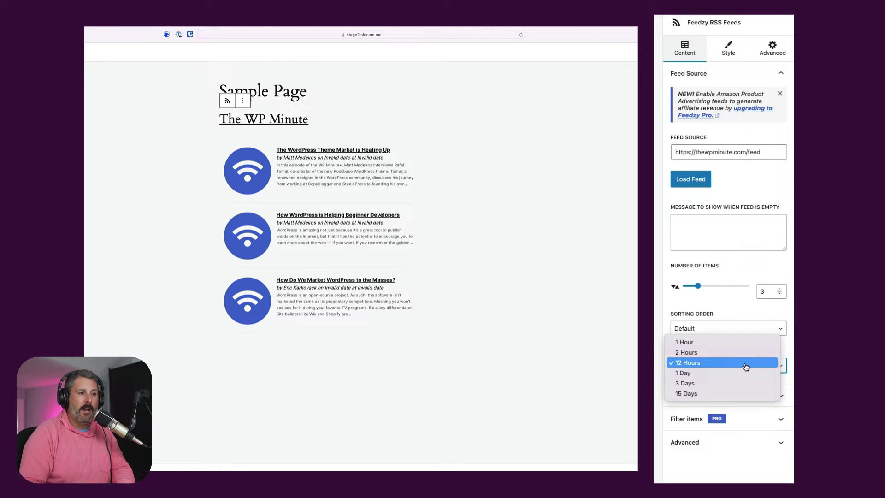
{"action": "left_click", "coordinate": [733, 307]}
Step: Expand the item options and check the choices for where links open and whether they are nofollow
{"action": "left_click", "coordinate": [760, 395]}
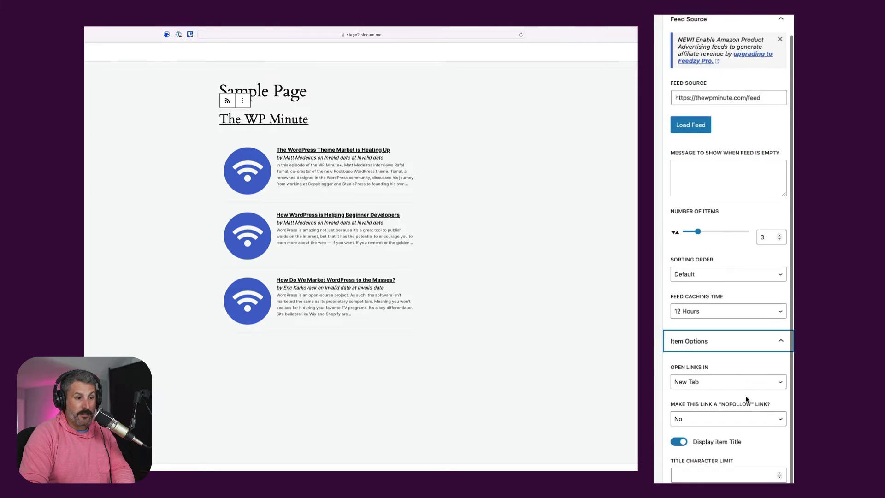
{"action": "scroll", "coordinate": [710, 387], "scroll_direction": "down", "scroll_amount": 1}
{"action": "left_click", "coordinate": [712, 364]}
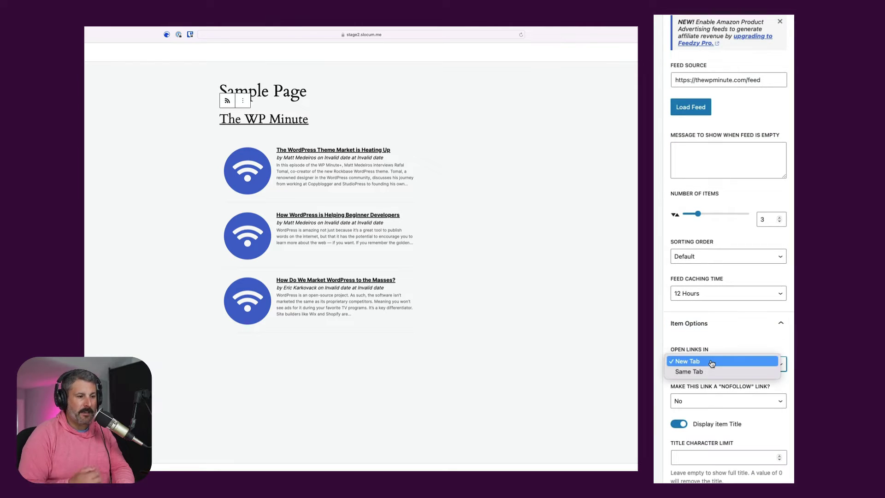
{"action": "left_click", "coordinate": [737, 326]}
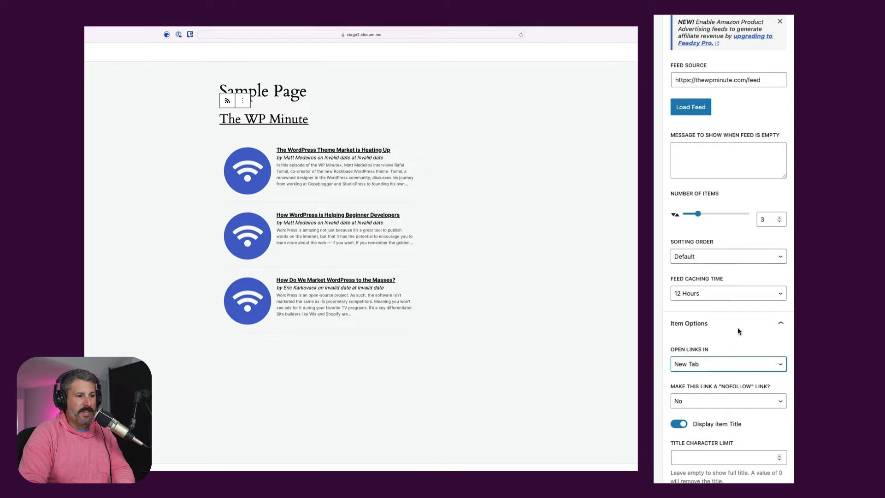
{"action": "left_click", "coordinate": [749, 406]}
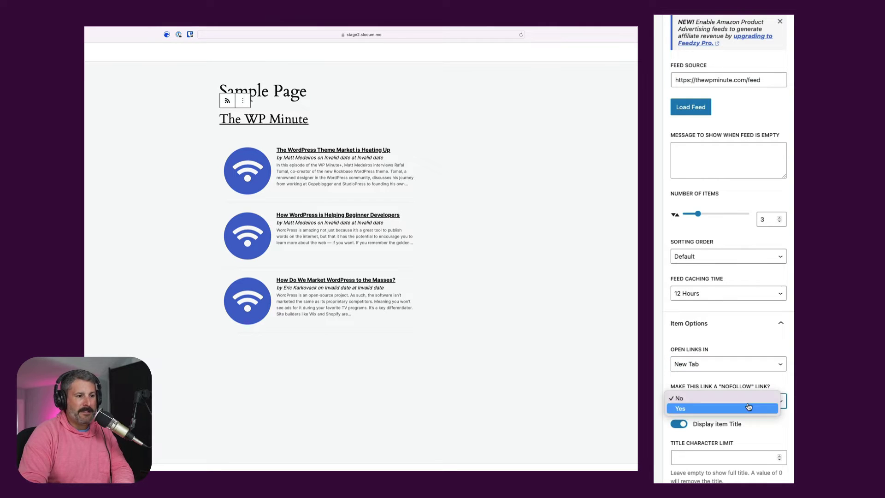
{"action": "left_click", "coordinate": [759, 379]}
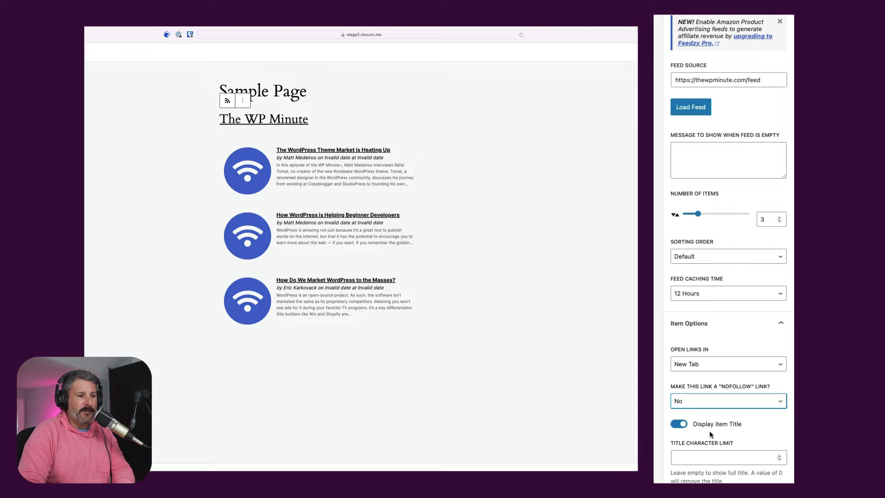
Step: Try hiding the feed item titles and turn their display back on
{"action": "scroll", "coordinate": [720, 431], "scroll_direction": "down", "scroll_amount": 2}
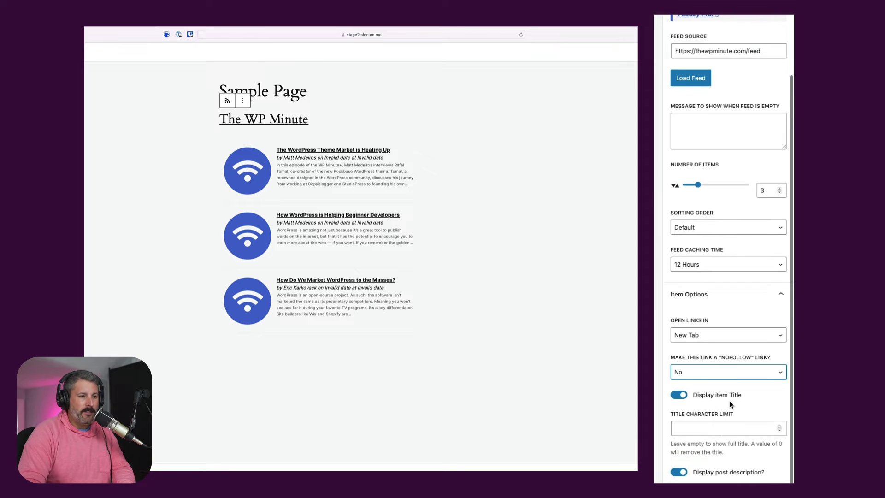
{"action": "left_click", "coordinate": [681, 395]}
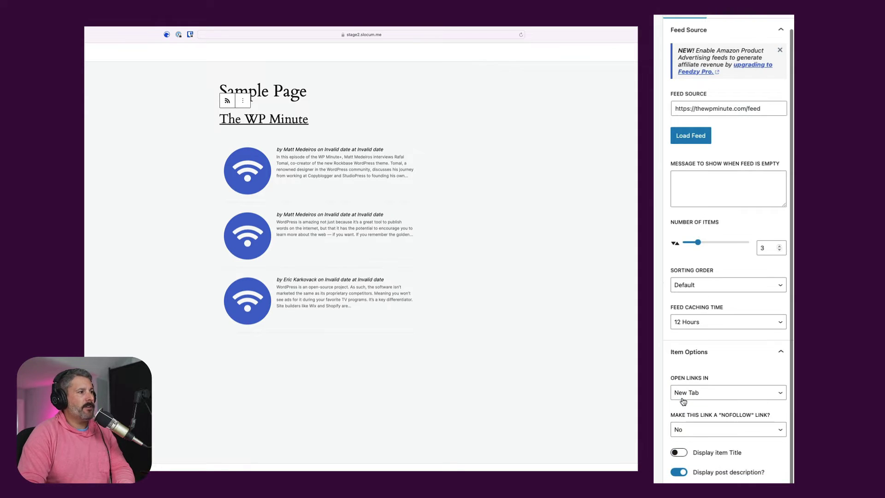
{"action": "left_click", "coordinate": [680, 452]}
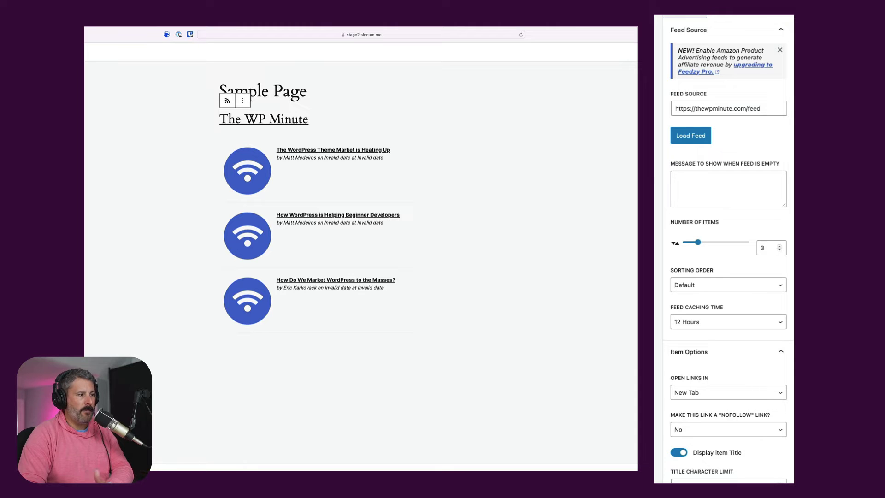
Step: Expand the Filter items settings and examine the keyword and date range filters
{"action": "scroll", "coordinate": [729, 249], "scroll_direction": "down", "scroll_amount": 3}
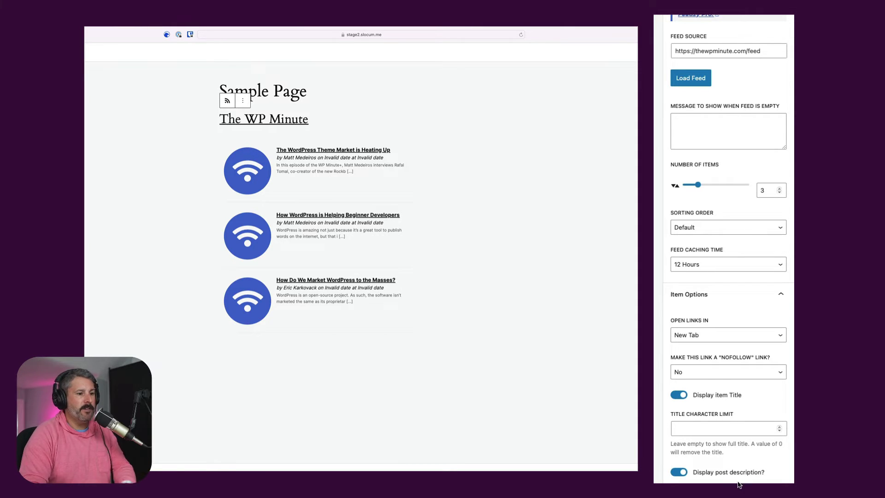
{"action": "scroll", "coordinate": [756, 415], "scroll_direction": "down", "scroll_amount": 5}
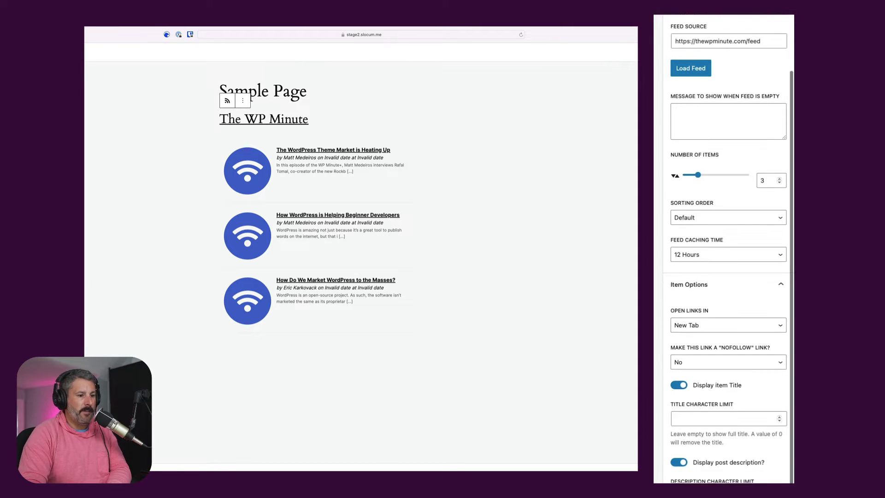
{"action": "left_click", "coordinate": [766, 445]}
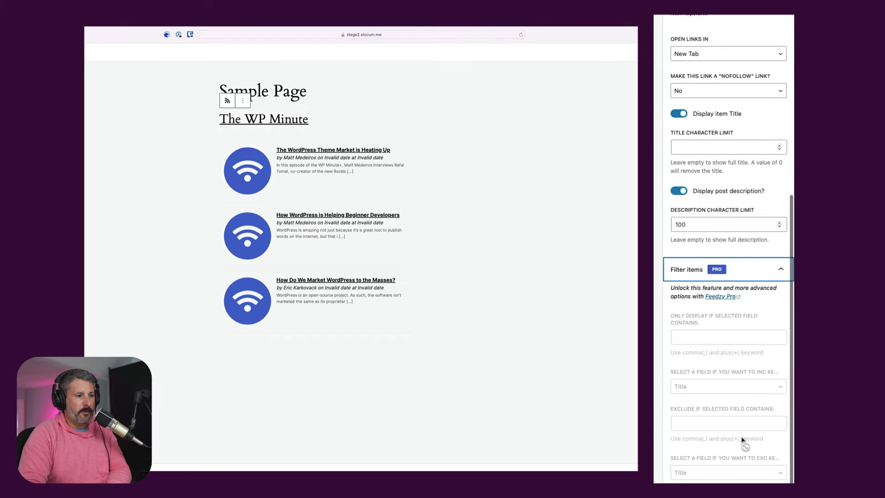
{"action": "scroll", "coordinate": [698, 183], "scroll_direction": "down", "scroll_amount": 1}
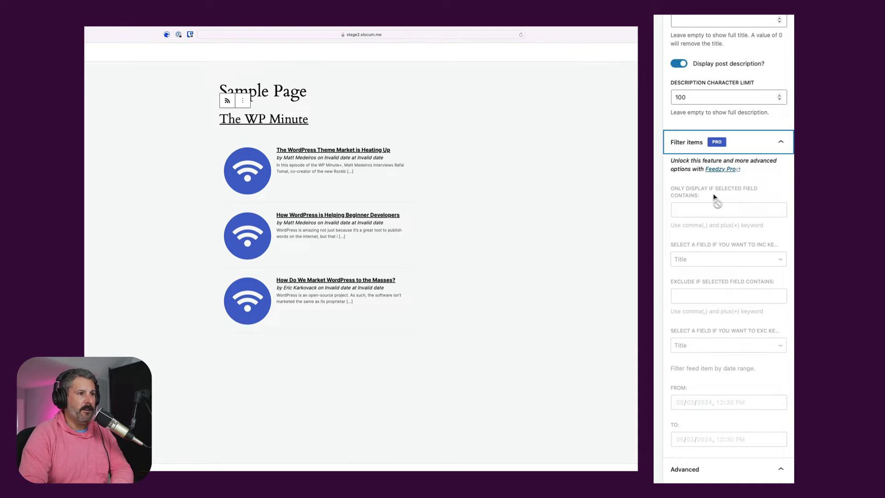
Step: In the block's item image styling, set "Display first image if available?" to No
{"action": "scroll", "coordinate": [713, 197], "scroll_direction": "up", "scroll_amount": 15}
{"action": "left_click", "coordinate": [729, 49]}
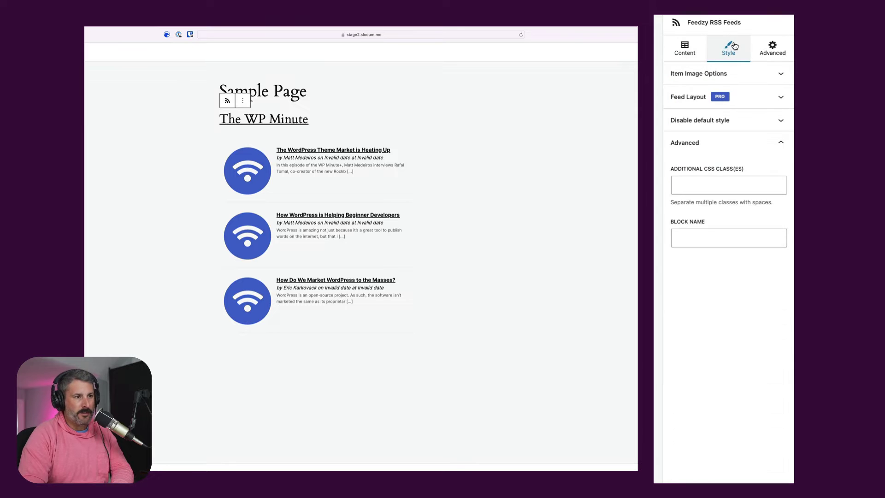
{"action": "left_click", "coordinate": [756, 79]}
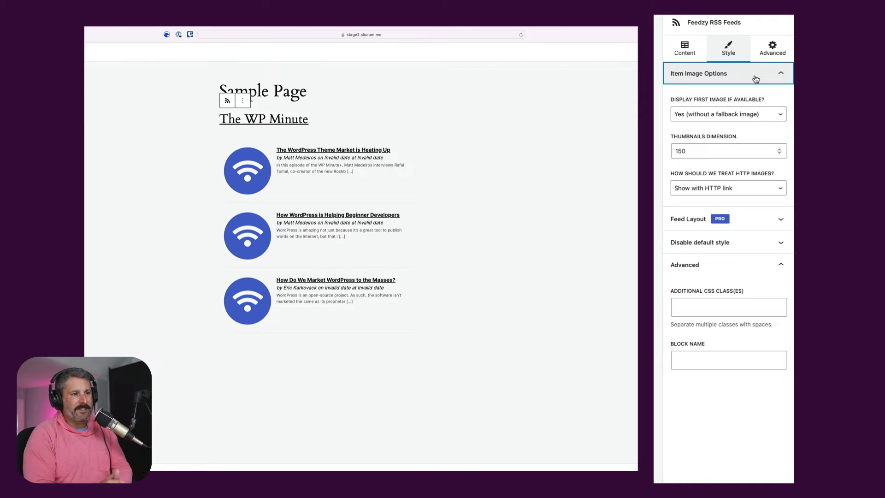
{"action": "left_click", "coordinate": [753, 114]}
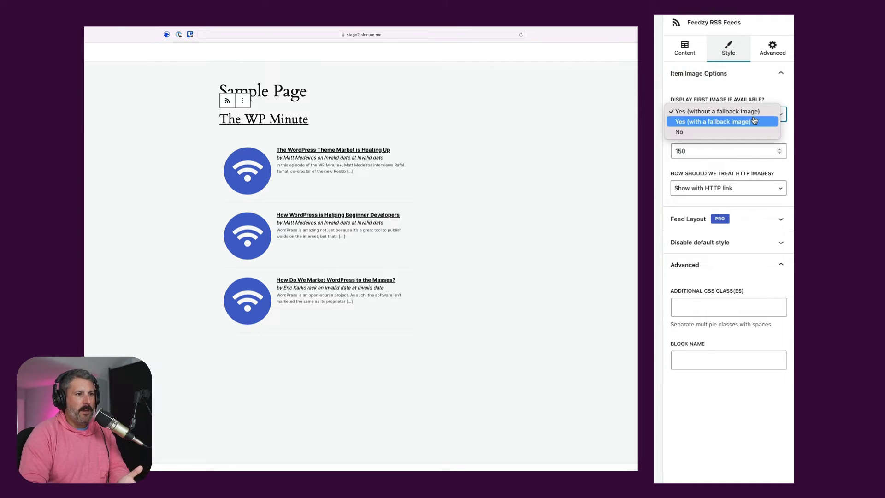
{"action": "left_click", "coordinate": [752, 133]}
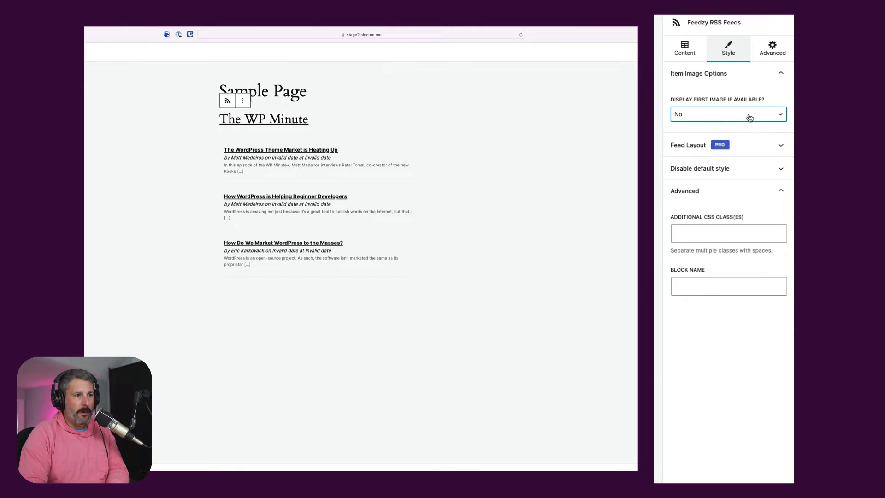
Step: Switch the first image display to "Yes (without a fallback image)" and back to No to compare both looks
{"action": "left_click", "coordinate": [750, 114]}
{"action": "left_click", "coordinate": [745, 89]}
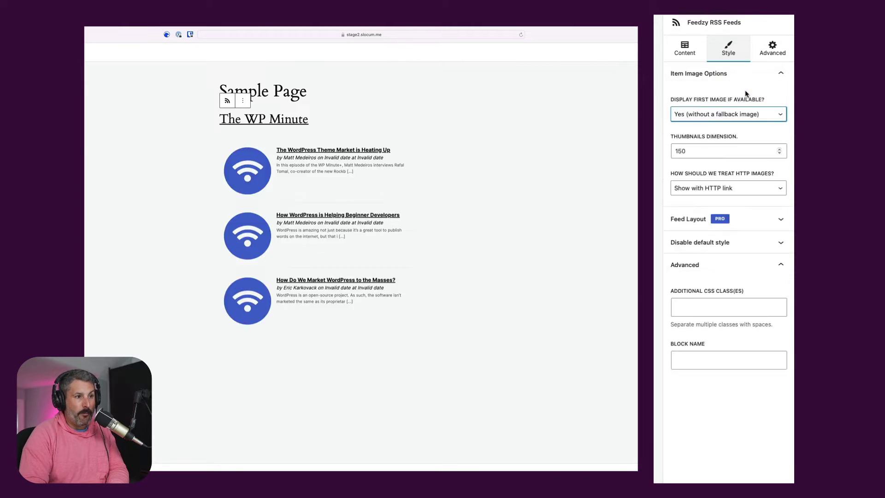
{"action": "left_click", "coordinate": [743, 118]}
{"action": "left_click", "coordinate": [737, 131]}
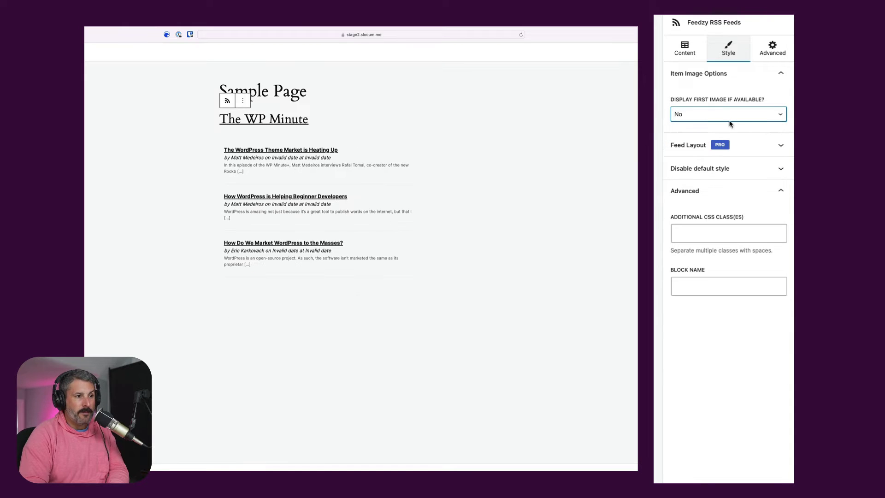
Step: Set "Display first image if available?" to "Yes (without a fallback image)" and expand the Feed Layout settings
{"action": "left_click", "coordinate": [725, 118]}
{"action": "left_click", "coordinate": [723, 91]}
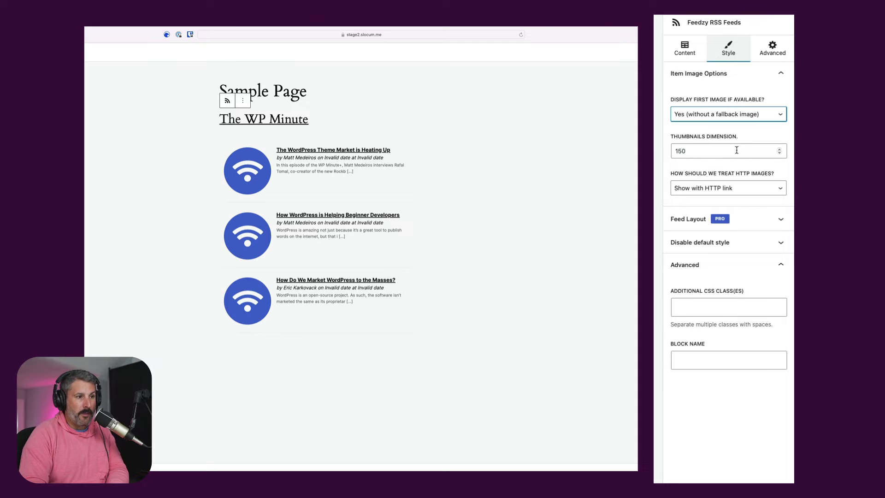
{"action": "left_click", "coordinate": [760, 226]}
{"action": "scroll", "coordinate": [729, 254], "scroll_direction": "down", "scroll_amount": 1}
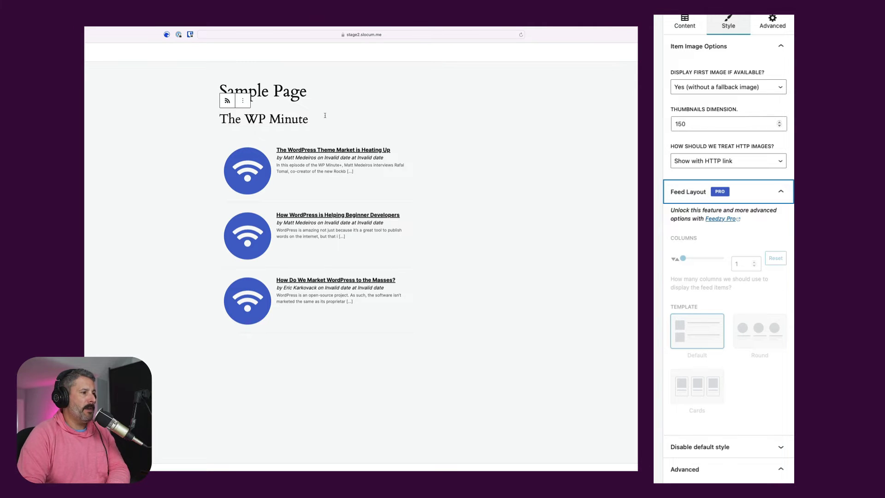
Step: Expand the Disable default style settings and try its toggle, switching it back off
{"action": "scroll", "coordinate": [563, 293], "scroll_direction": "down", "scroll_amount": 2}
{"action": "left_click", "coordinate": [707, 447]}
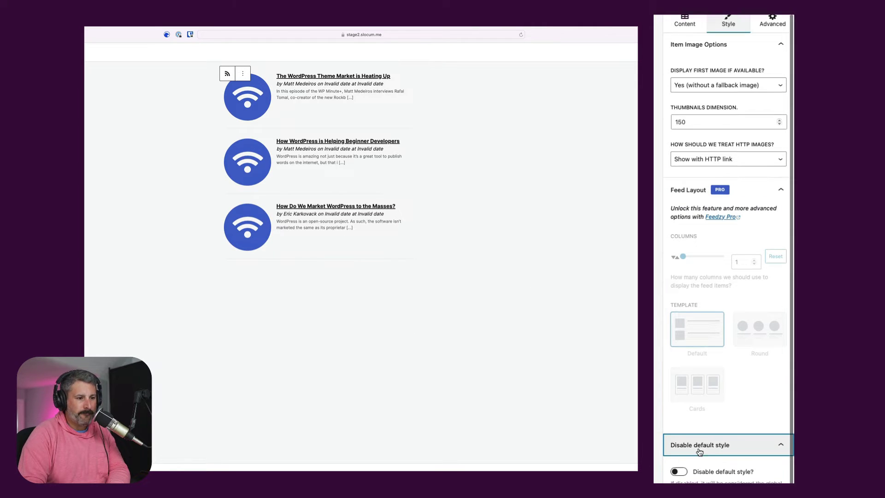
{"action": "left_click", "coordinate": [680, 421]}
{"action": "left_click", "coordinate": [698, 424]}
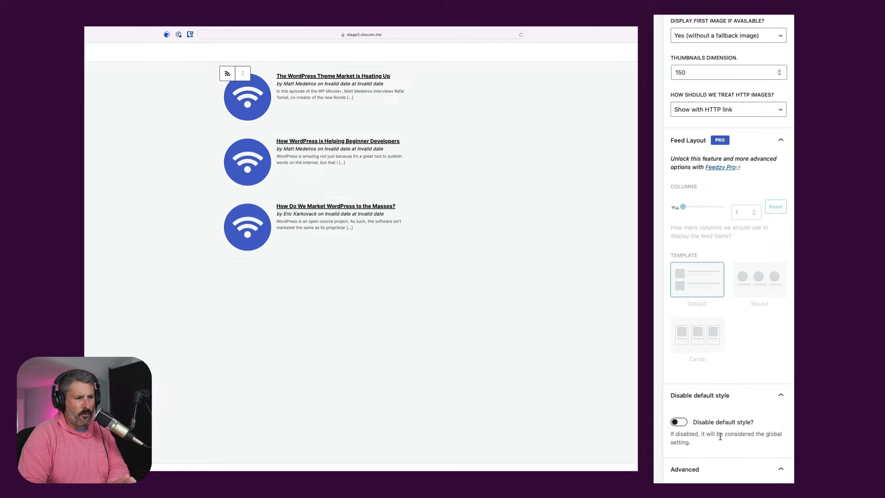
Step: In the block's advanced Feed Items Custom Options, set the additional meta fields to "author"
{"action": "scroll", "coordinate": [719, 433], "scroll_direction": "up", "scroll_amount": 2}
{"action": "left_click", "coordinate": [772, 47]}
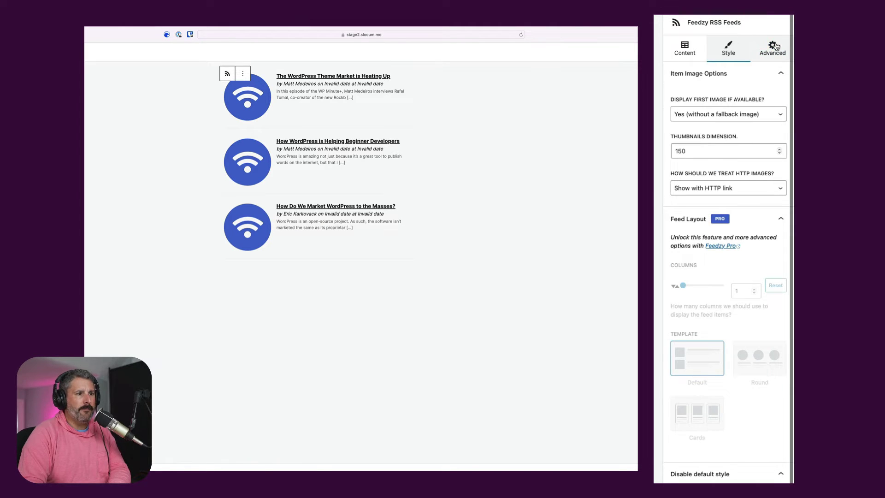
{"action": "left_click", "coordinate": [693, 76]}
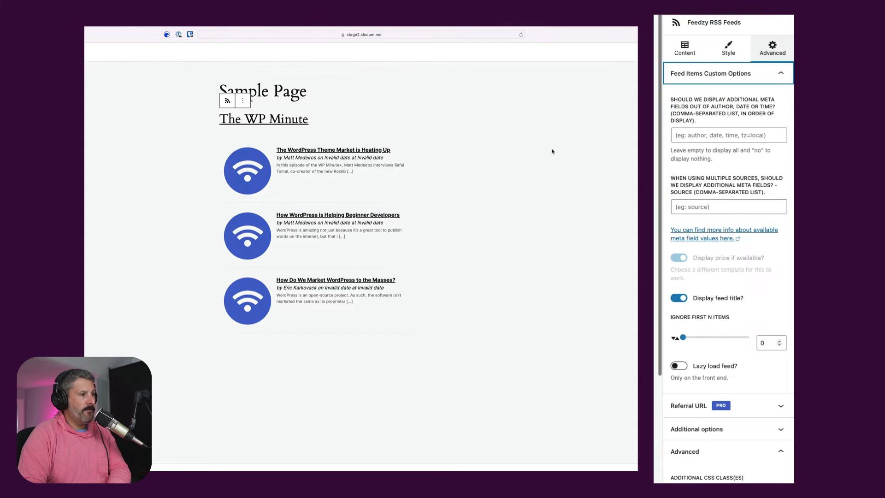
{"action": "left_click", "coordinate": [692, 137]}
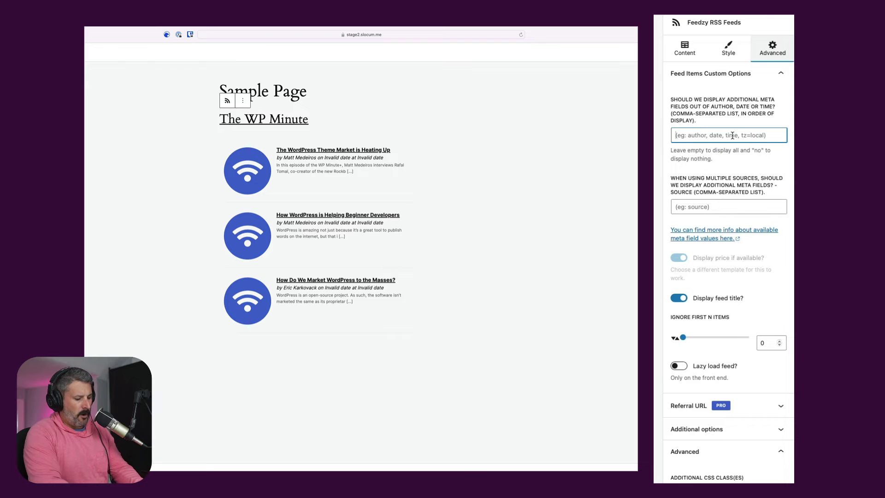
{"action": "type", "text": "author"}
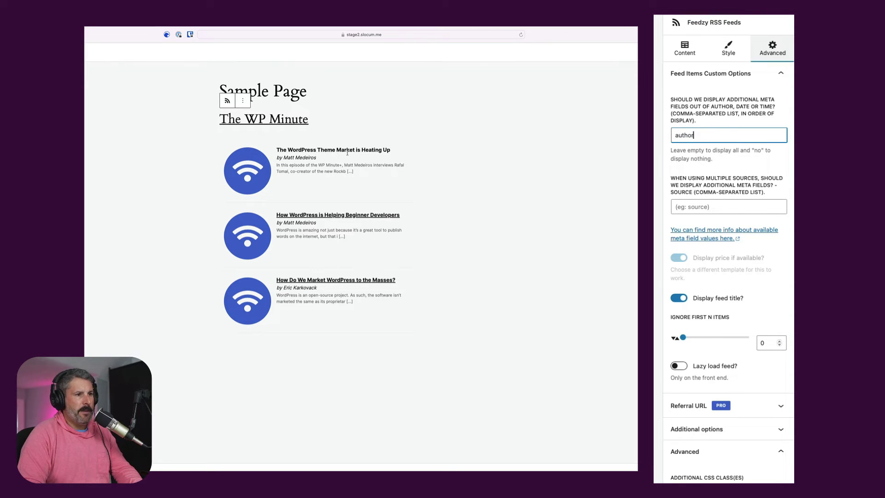
Step: Replace the feed items' additional meta fields with "date, author"
{"action": "key", "text": "BackSpace"}
{"action": "key", "text": "BackSpace"}
{"action": "key", "text": "BackSpace"}
{"action": "key", "text": "BackSpace"}
{"action": "key", "text": "BackSpace"}
{"action": "key", "text": "BackSpace"}
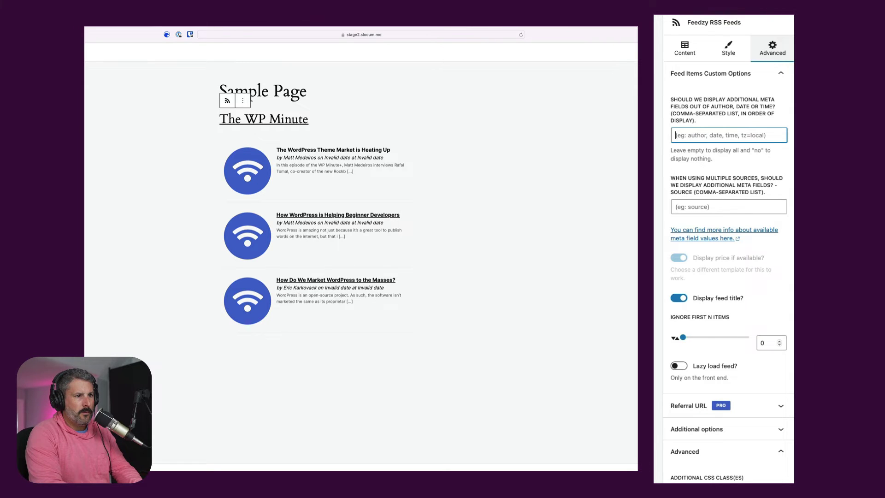
{"action": "type", "text": "date"}
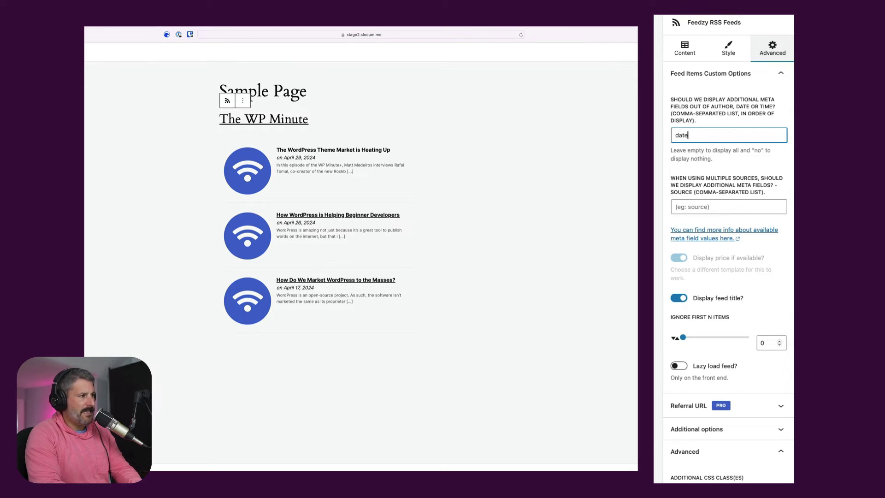
{"action": "type", "text": ", author"}
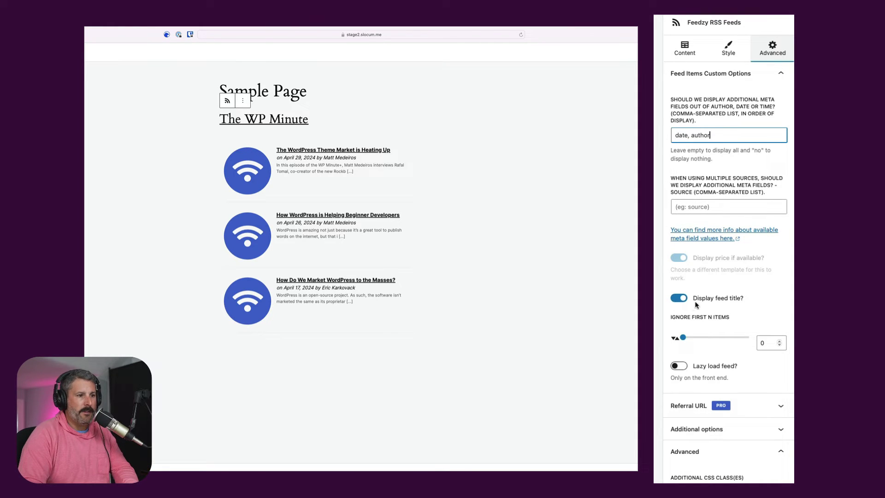
Step: Turn off the feed title display and set the number of first items to ignore to 1
{"action": "left_click", "coordinate": [680, 299]}
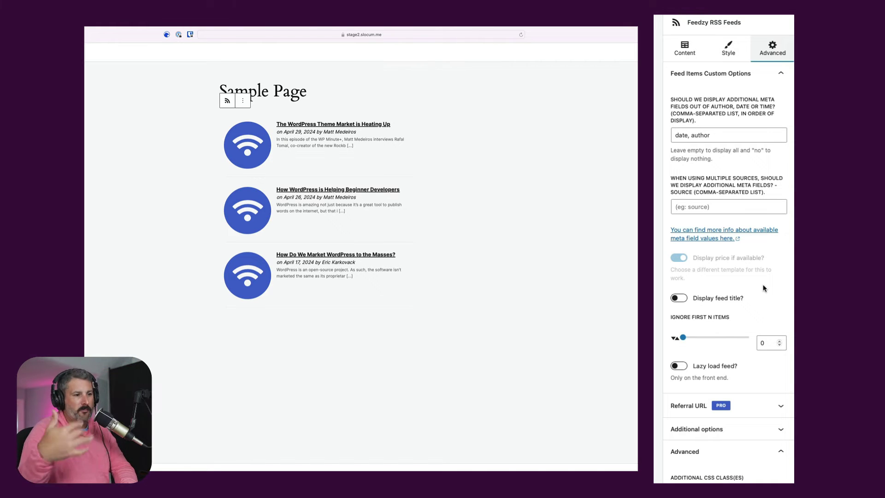
{"action": "left_click", "coordinate": [779, 342]}
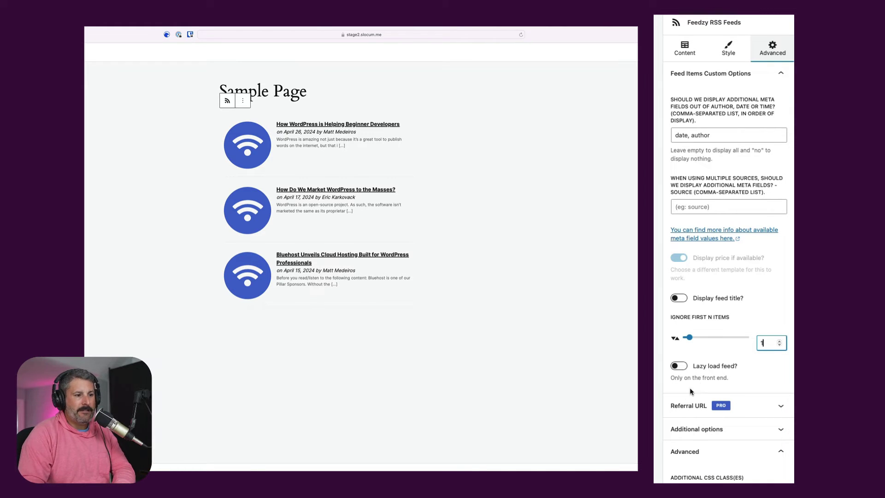
Step: Expand the Referral URL and Additional options sections and examine their settings, including the wrap custom class and dry run fields
{"action": "left_click", "coordinate": [691, 406]}
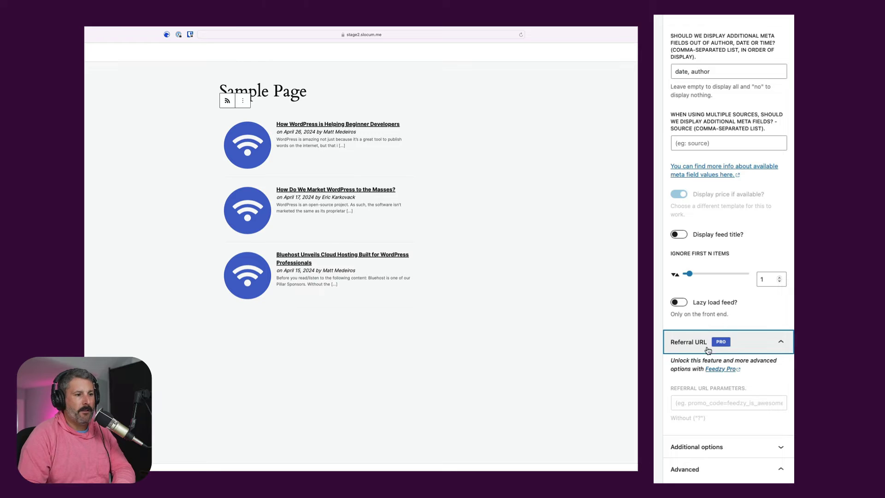
{"action": "left_click", "coordinate": [751, 447]}
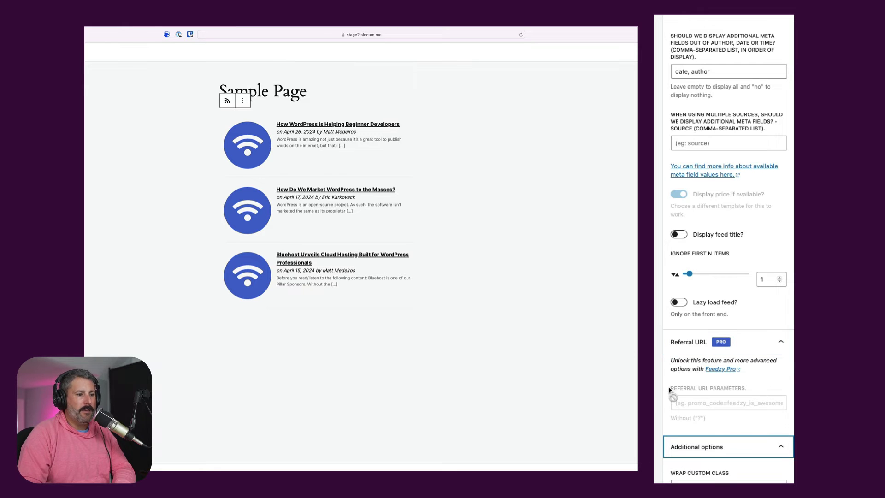
{"action": "scroll", "coordinate": [688, 400], "scroll_direction": "down", "scroll_amount": 2}
{"action": "scroll", "coordinate": [712, 341], "scroll_direction": "down", "scroll_amount": 4}
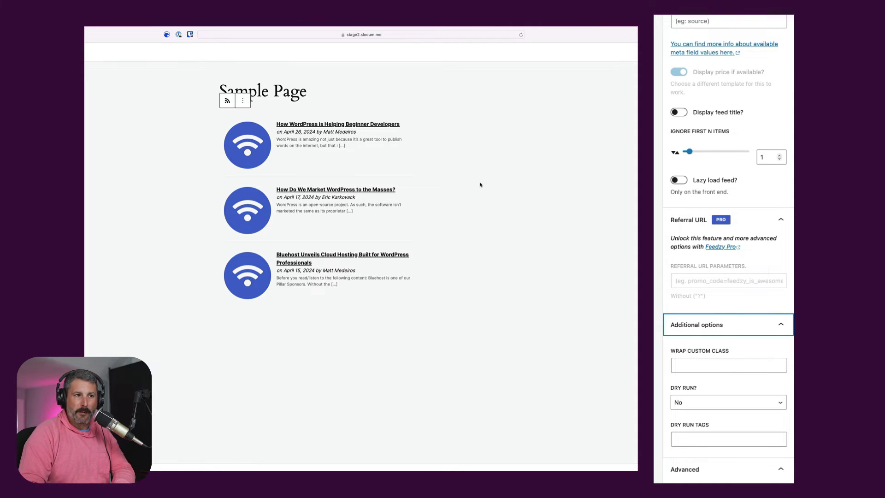
{"action": "scroll", "coordinate": [716, 173], "scroll_direction": "up", "scroll_amount": 5}
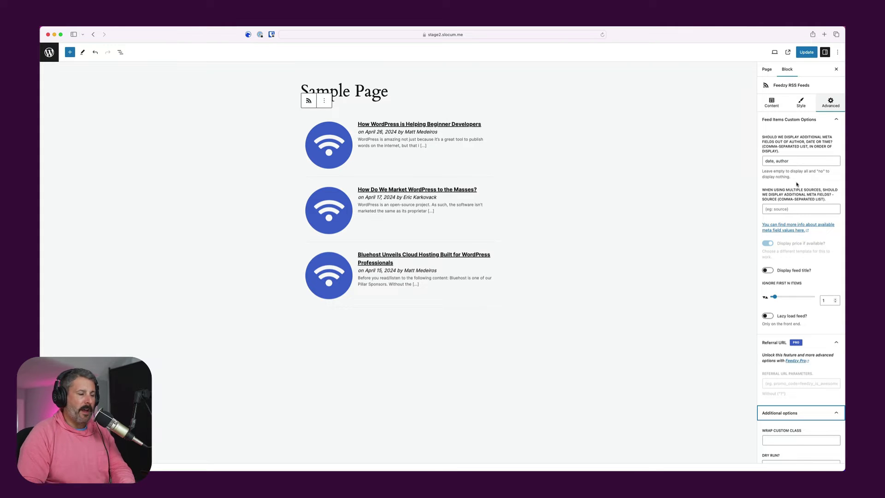
{"action": "left_click", "coordinate": [390, 333]}
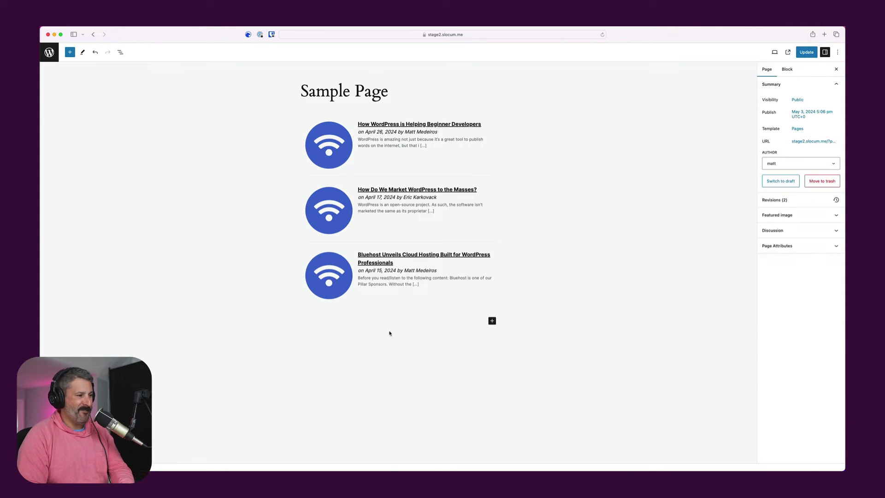
{"action": "left_click", "coordinate": [493, 322]}
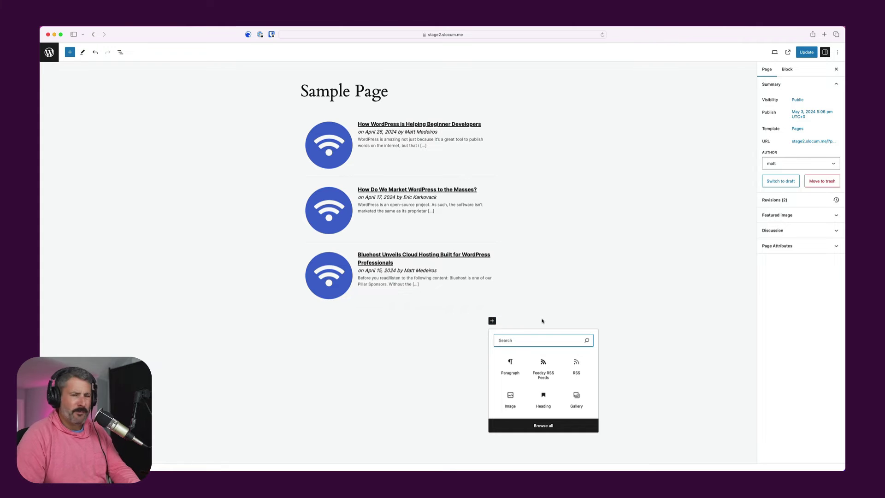
{"action": "left_click", "coordinate": [576, 364]}
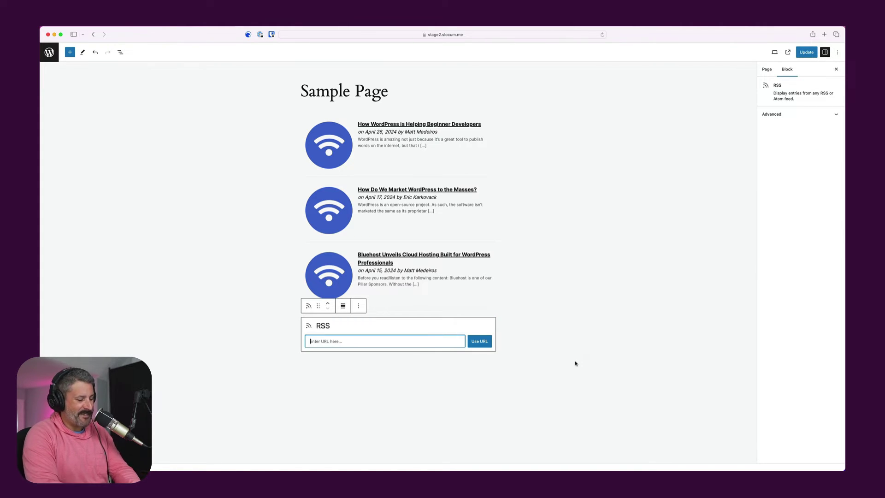
{"action": "type", "text": "https:/"}
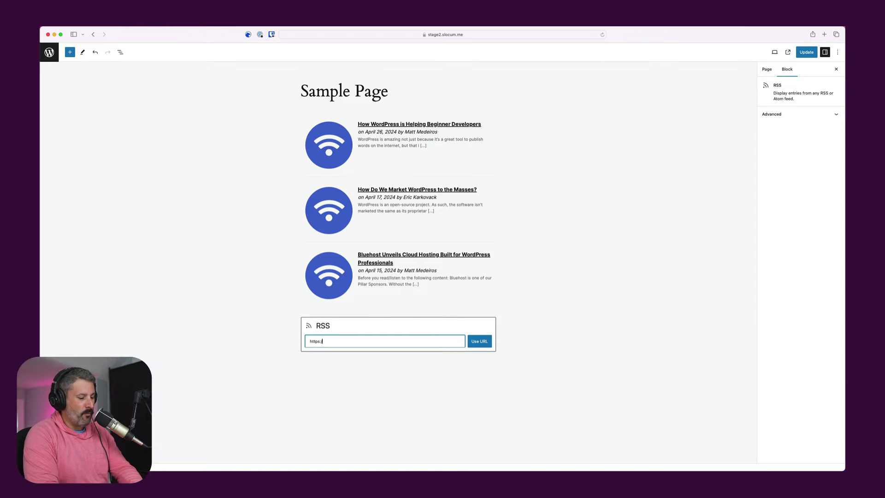
{"action": "type", "text": "/thewpminute.co"}
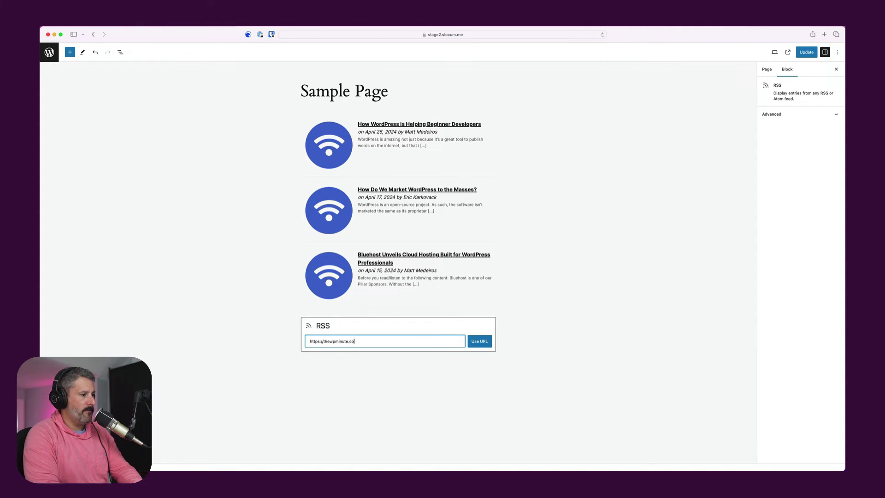
{"action": "type", "text": "m/feed"}
{"action": "left_click", "coordinate": [477, 341]}
{"action": "left_click", "coordinate": [507, 356]}
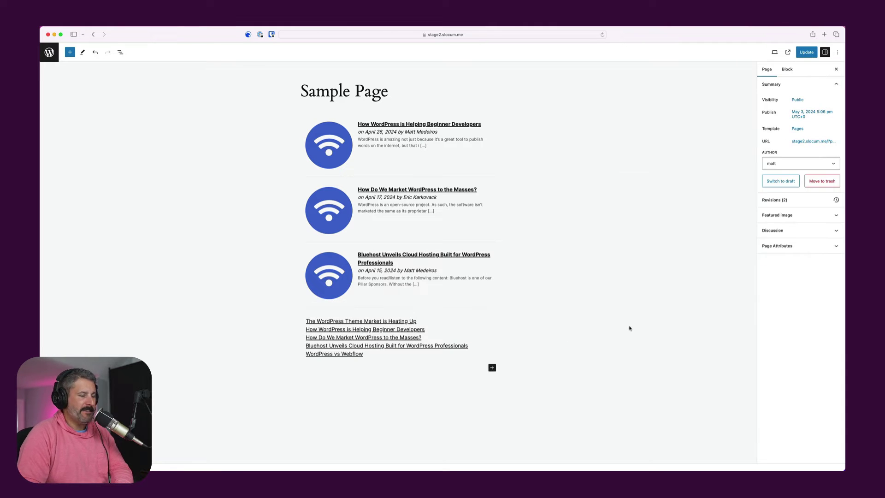
Step: Turn on the author, date and excerpt display for the core RSS block and review the listed entries
{"action": "left_click", "coordinate": [443, 333]}
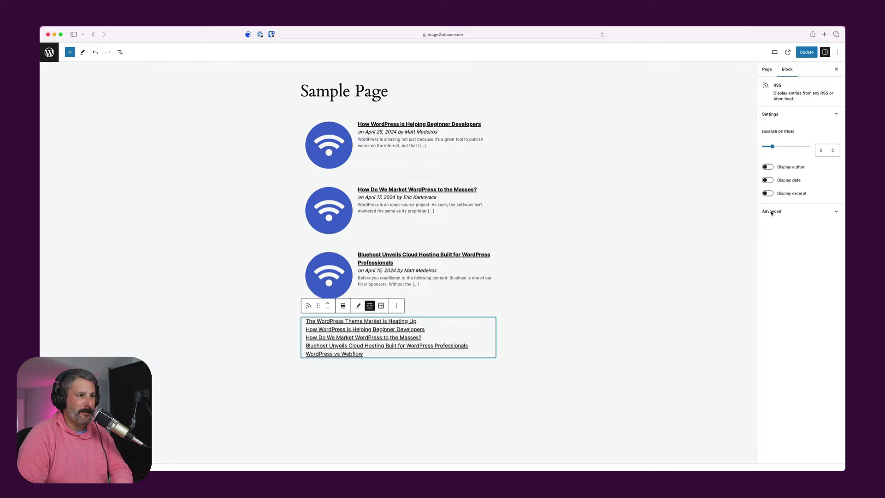
{"action": "left_click", "coordinate": [768, 167]}
{"action": "left_click", "coordinate": [767, 181]}
{"action": "left_click", "coordinate": [768, 193]}
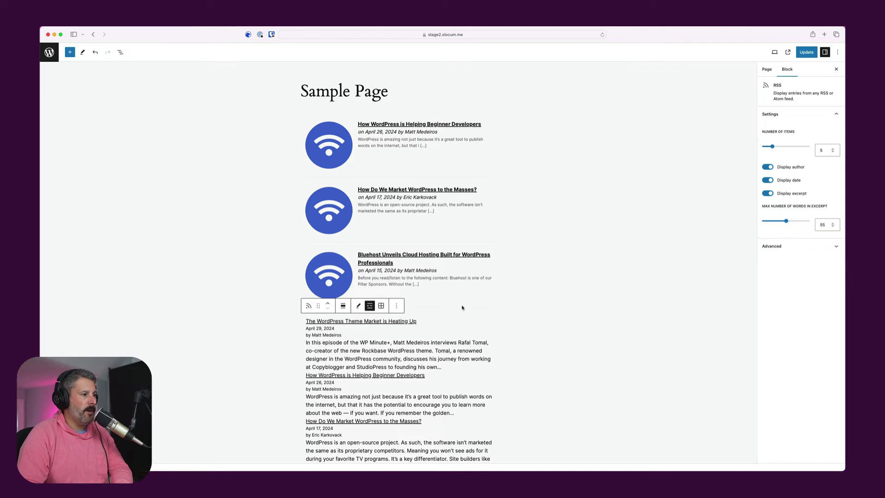
{"action": "scroll", "coordinate": [424, 361], "scroll_direction": "down", "scroll_amount": 1}
{"action": "scroll", "coordinate": [423, 361], "scroll_direction": "down", "scroll_amount": 3}
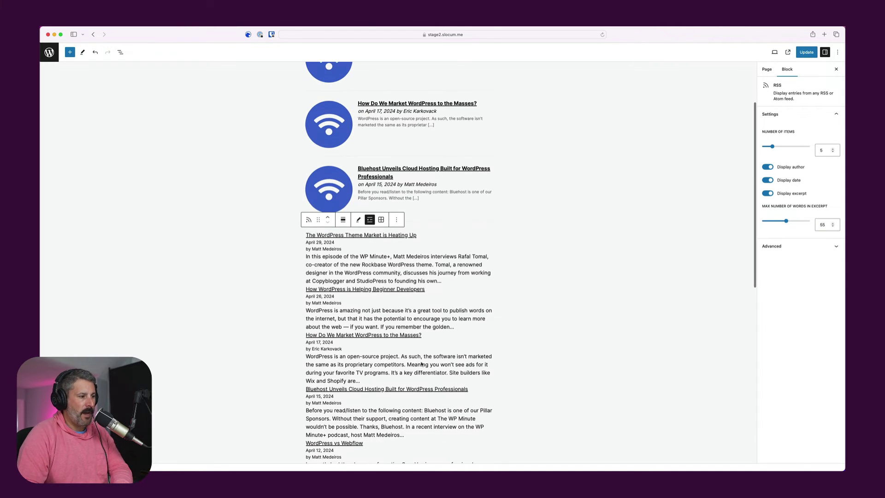
Step: Switch the core RSS block from list view to grid view
{"action": "left_click", "coordinate": [381, 219]}
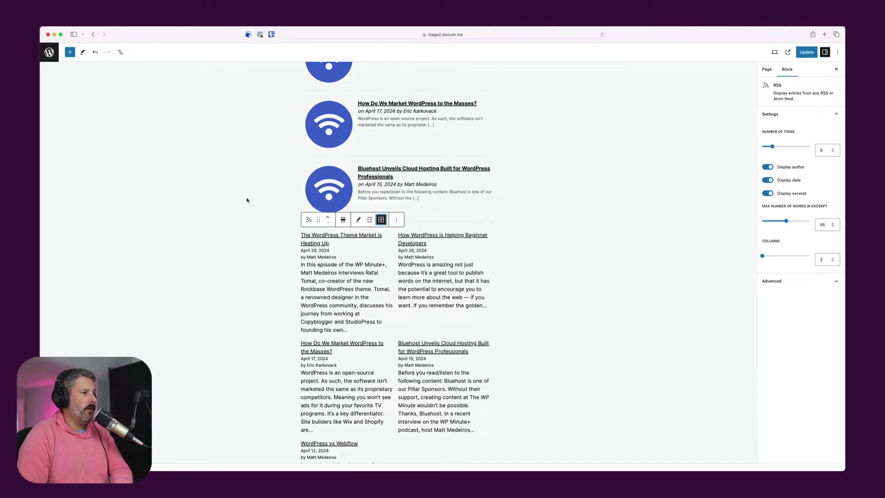
{"action": "left_click", "coordinate": [203, 252]}
{"action": "left_click", "coordinate": [376, 286]}
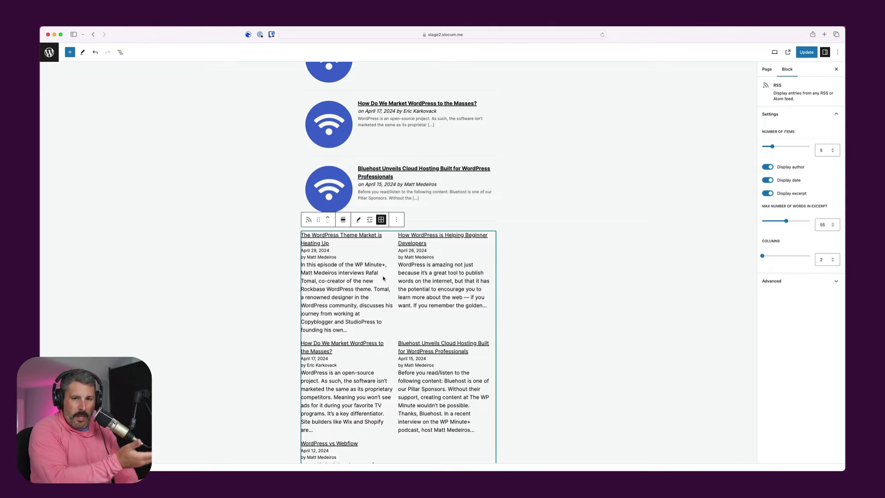
{"action": "scroll", "coordinate": [373, 286], "scroll_direction": "up", "scroll_amount": 4}
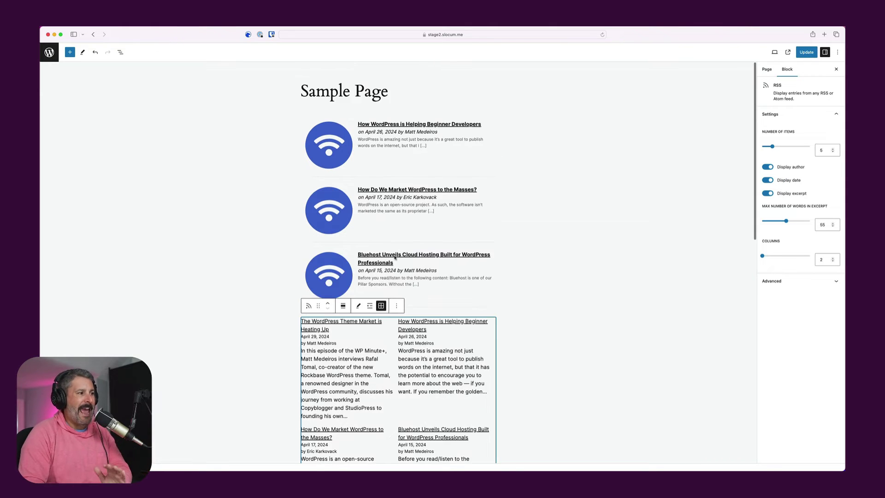
Step: Select the Feedzy block, bring up its content settings and compare its look with the RSS grid beneath it
{"action": "left_click", "coordinate": [412, 223]}
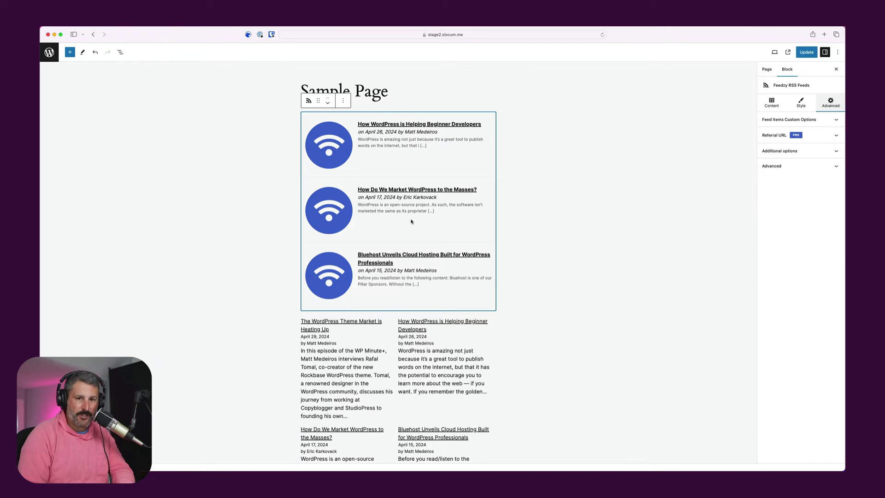
{"action": "left_click", "coordinate": [778, 104]}
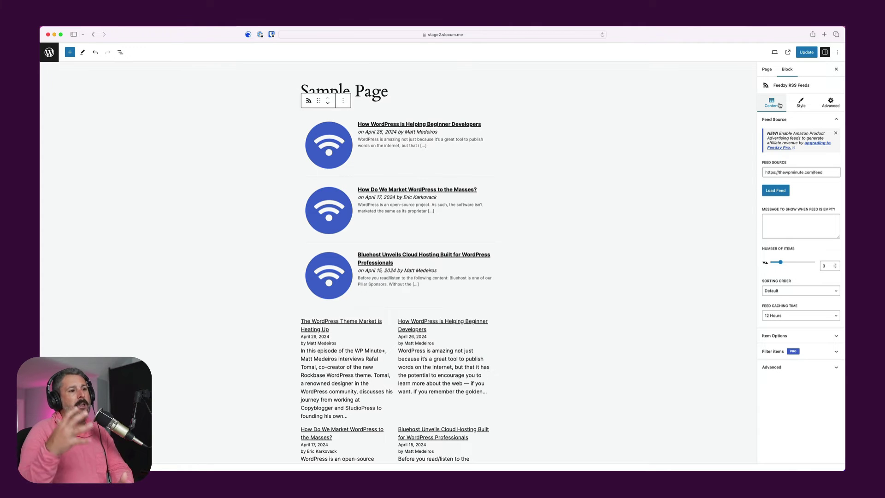
{"action": "left_click", "coordinate": [779, 105]}
{"action": "scroll", "coordinate": [431, 350], "scroll_direction": "down", "scroll_amount": 5}
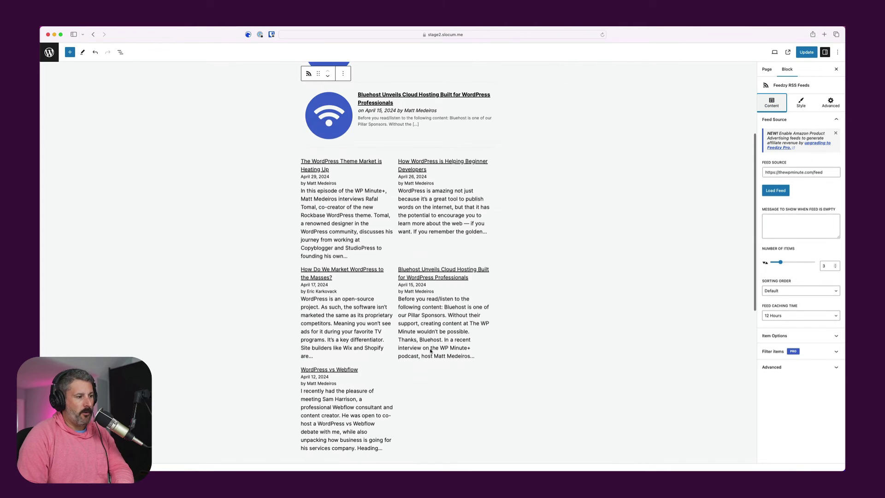
{"action": "scroll", "coordinate": [431, 350], "scroll_direction": "up", "scroll_amount": 5}
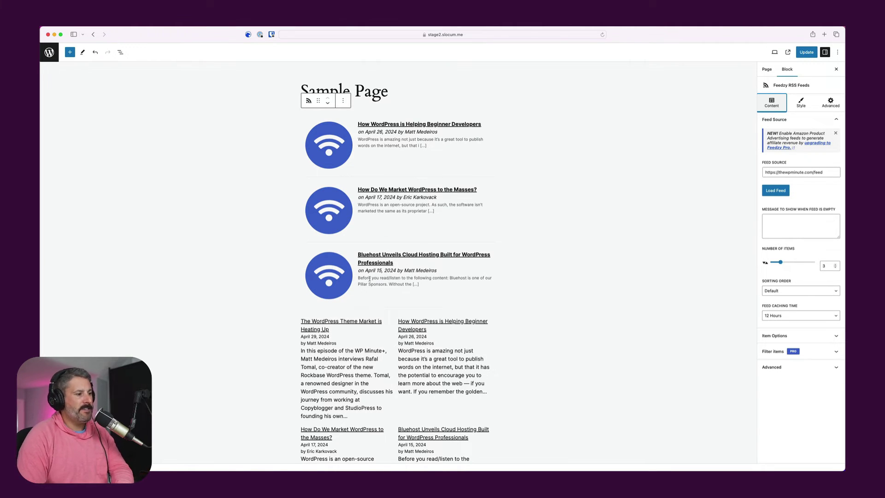
Step: Select both the Feedzy RSS Feeds and RSS blocks in the List View and delete them from the page
{"action": "left_click", "coordinate": [120, 52]}
{"action": "left_click", "coordinate": [105, 95], "text": "shift"}
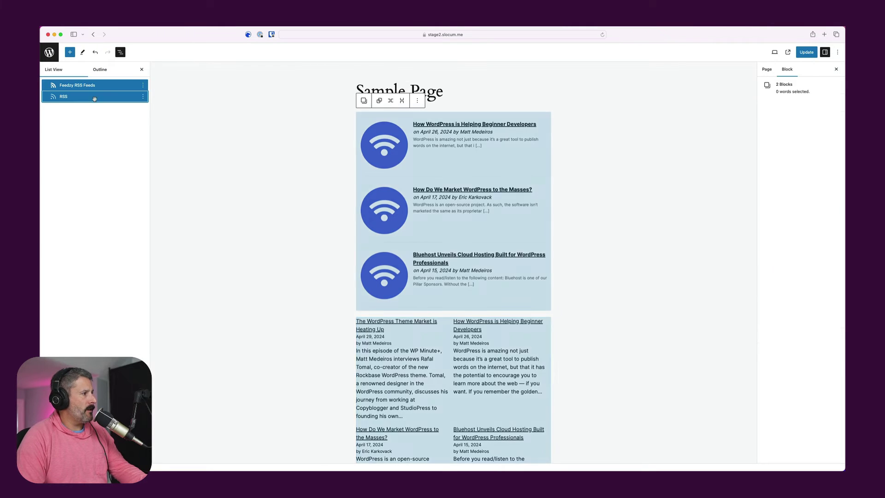
{"action": "key", "text": "BackSpace"}
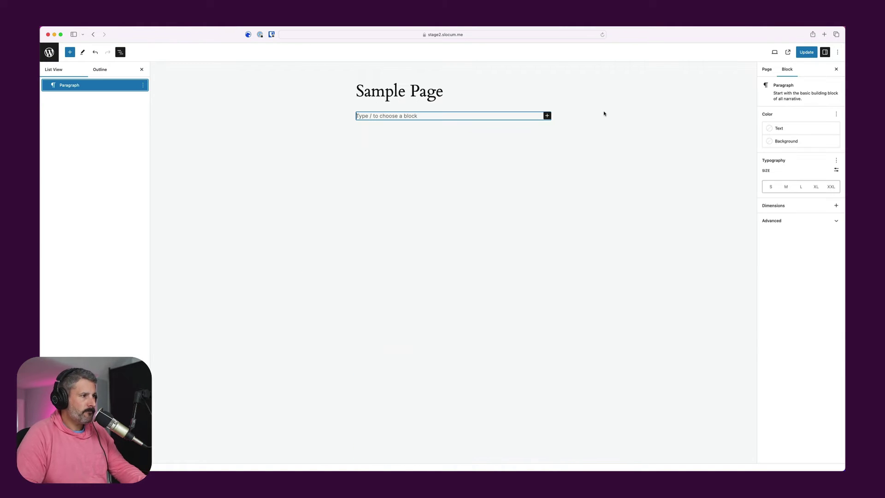
Step: Insert a Feedzy RSS Feeds block beneath the empty paragraph on the Sample Page
{"action": "left_click", "coordinate": [527, 150]}
{"action": "left_click", "coordinate": [387, 127]}
{"action": "type", "text": "/"}
{"action": "type", "text": "rss"}
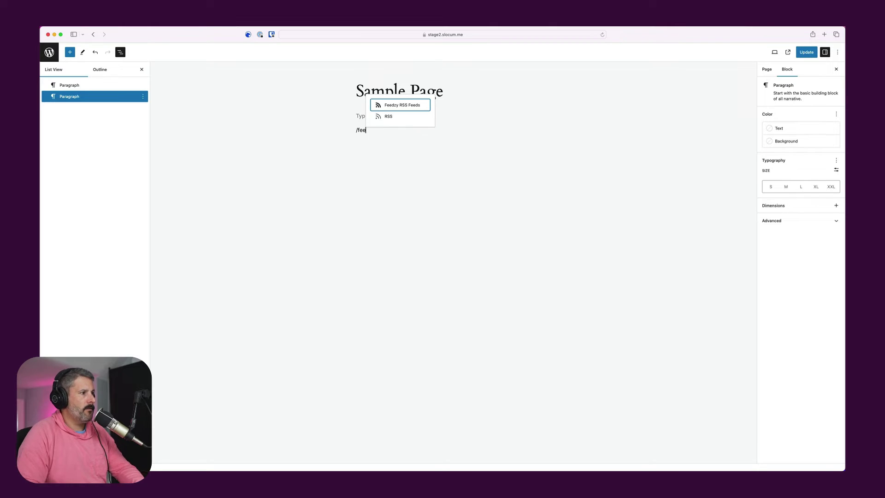
{"action": "left_click", "coordinate": [421, 109]}
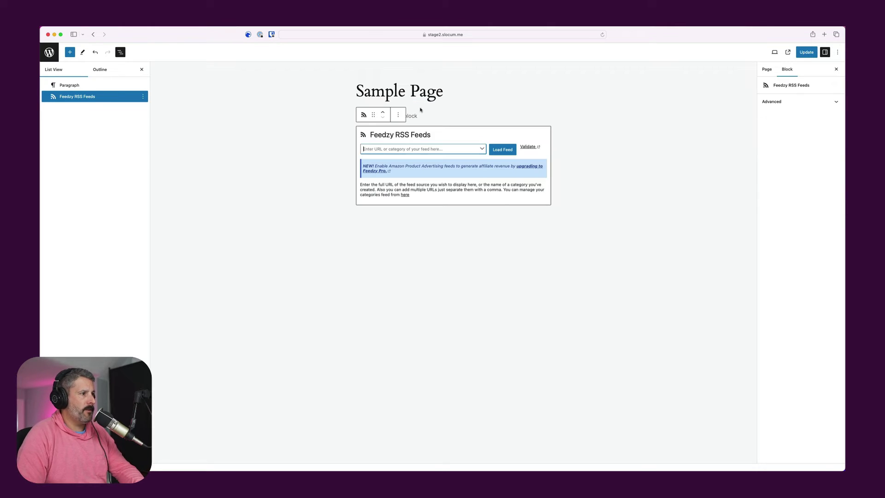
Step: Load the wordpress-news category as the Feedzy block's feed source and review the listed entries and block settings
{"action": "left_click", "coordinate": [482, 148]}
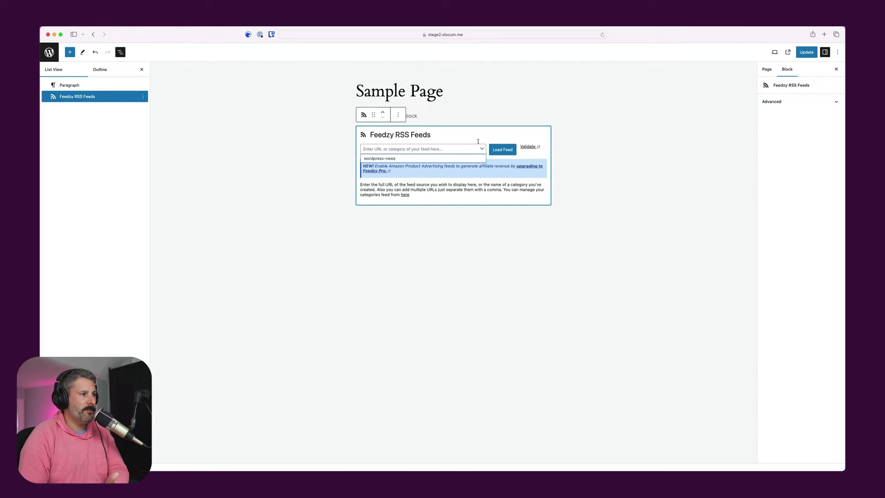
{"action": "left_click", "coordinate": [399, 161]}
{"action": "left_click", "coordinate": [504, 151]}
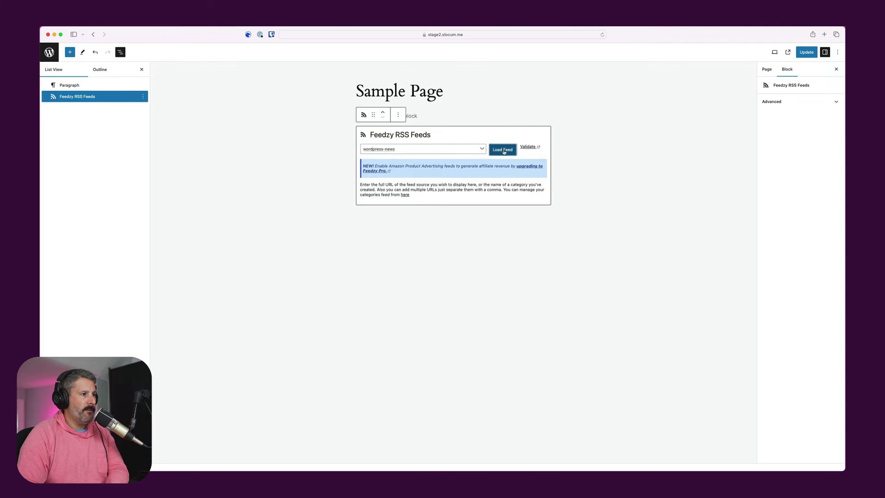
{"action": "left_click", "coordinate": [331, 213]}
{"action": "scroll", "coordinate": [330, 253], "scroll_direction": "down", "scroll_amount": 5}
{"action": "scroll", "coordinate": [328, 257], "scroll_direction": "up", "scroll_amount": 5}
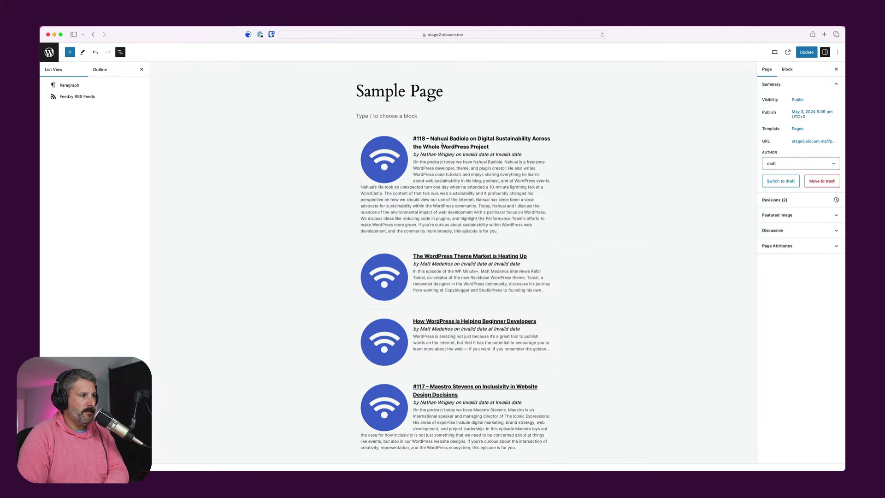
{"action": "scroll", "coordinate": [429, 150], "scroll_direction": "down", "scroll_amount": 3}
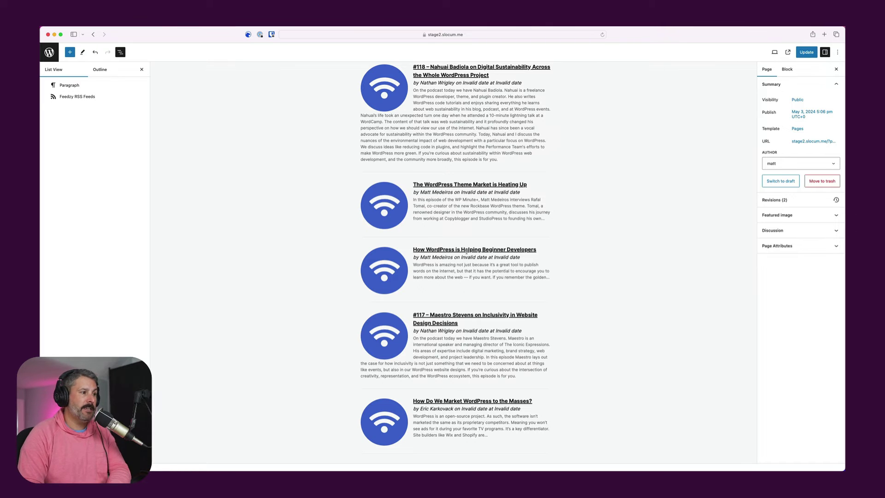
{"action": "left_click", "coordinate": [463, 279]}
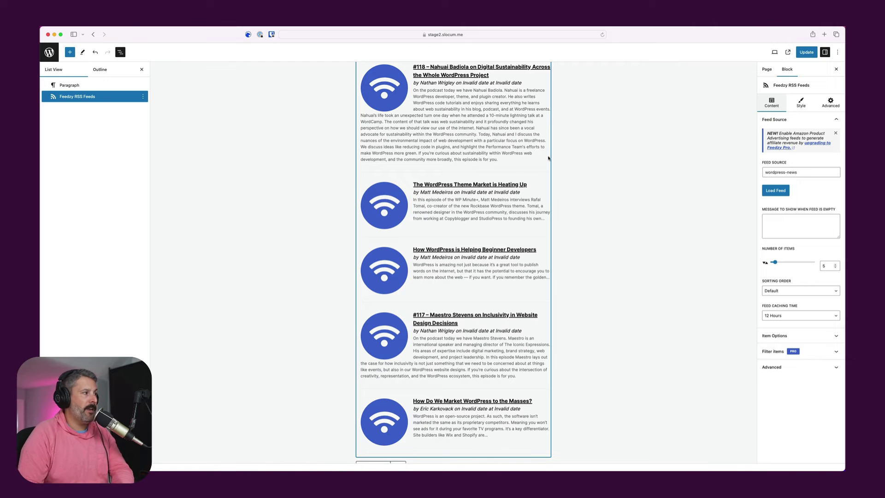
Step: Leave the page editor and open the WordPress News entry in Feedzy's feed categories to examine its feed URLs
{"action": "left_click", "coordinate": [49, 52]}
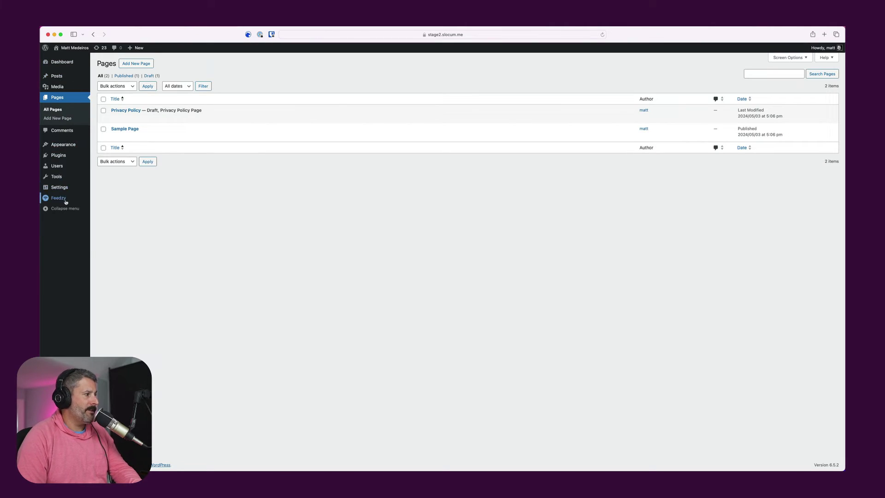
{"action": "mouse_move", "coordinate": [69, 199]}
{"action": "left_click", "coordinate": [115, 208]}
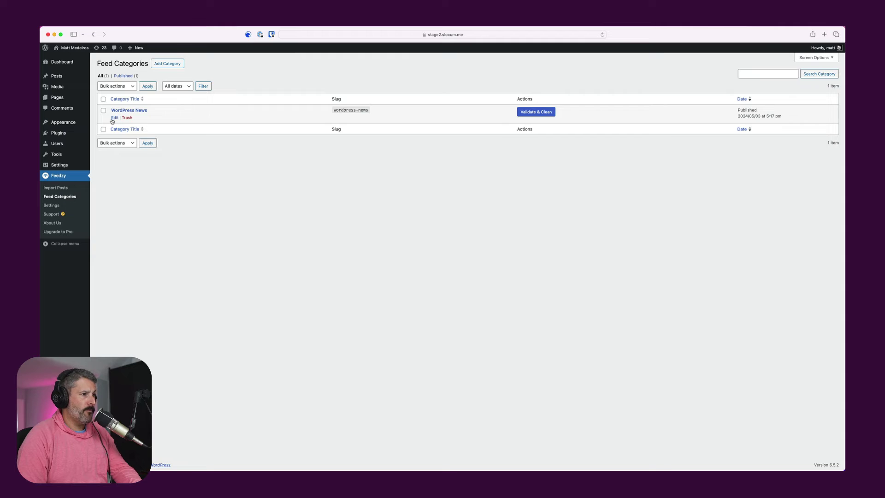
{"action": "left_click", "coordinate": [114, 119]}
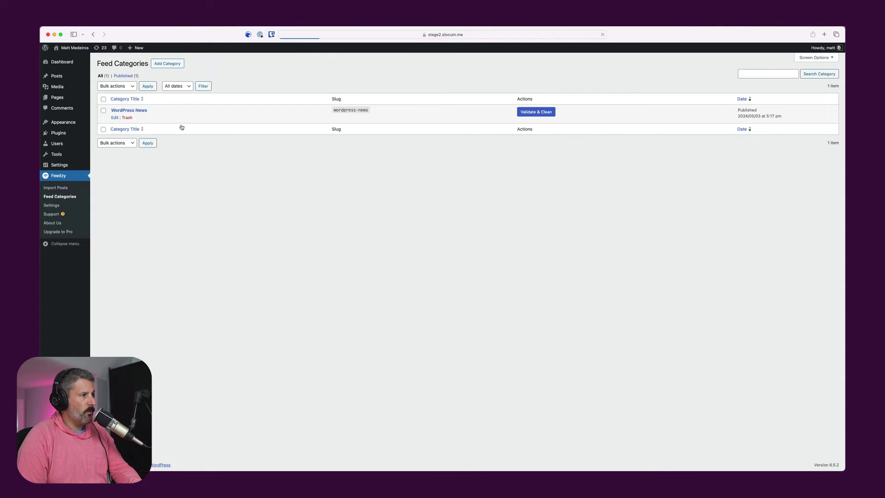
{"action": "left_click", "coordinate": [173, 124]}
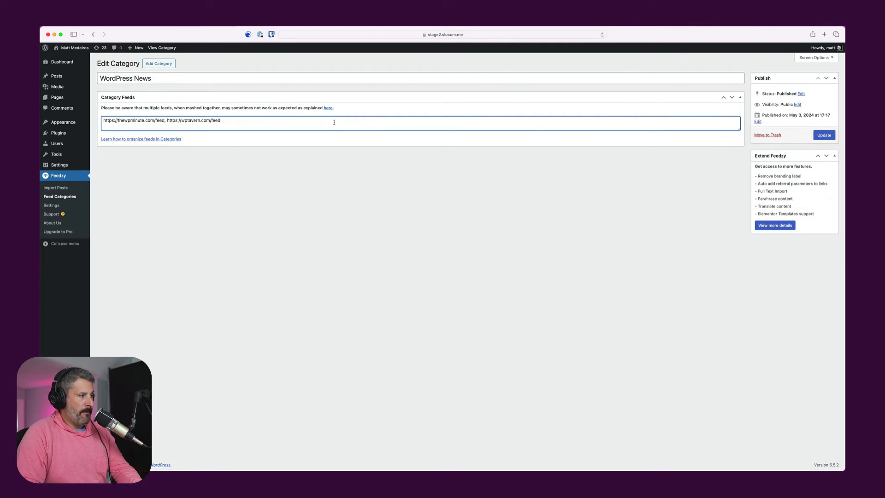
Step: Start a new Feedzy post import and name it "The WP Minute"
{"action": "left_click", "coordinate": [68, 188]}
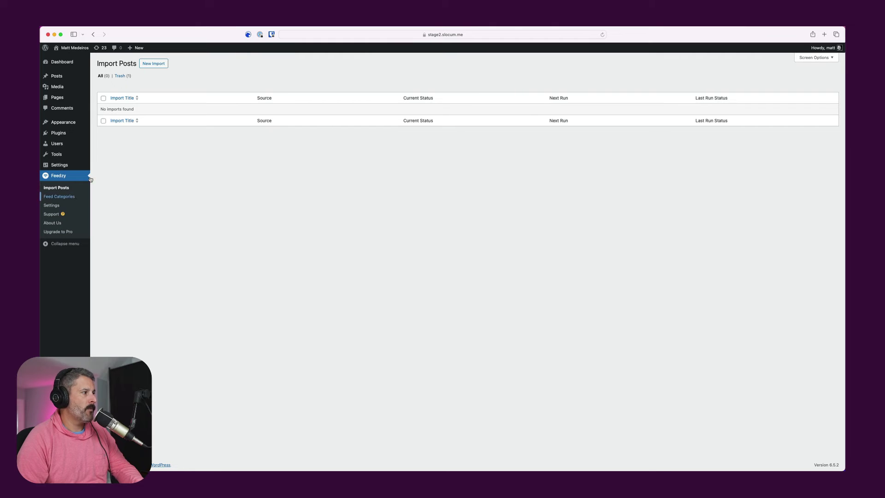
{"action": "left_click", "coordinate": [160, 68]}
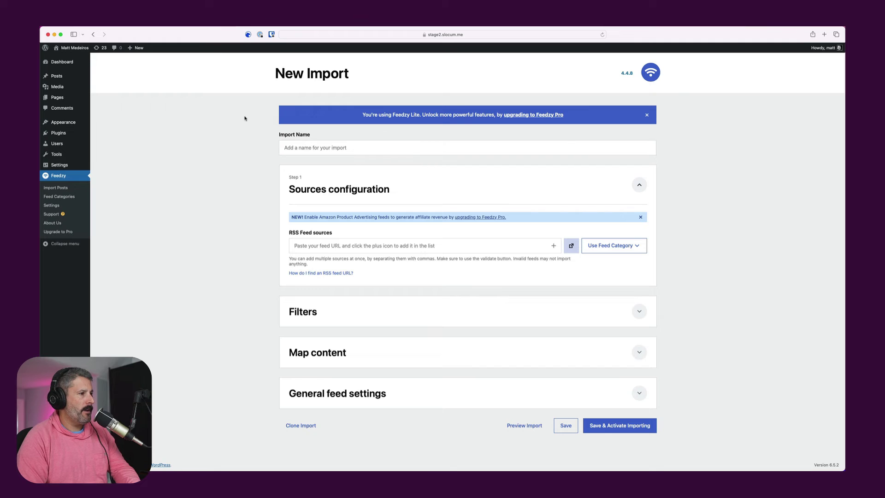
{"action": "left_click", "coordinate": [330, 146]}
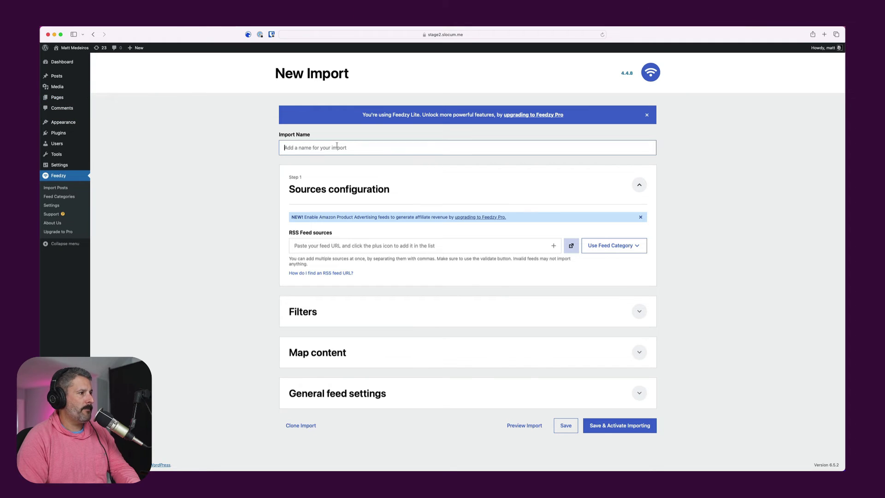
{"action": "type", "text": "T"}
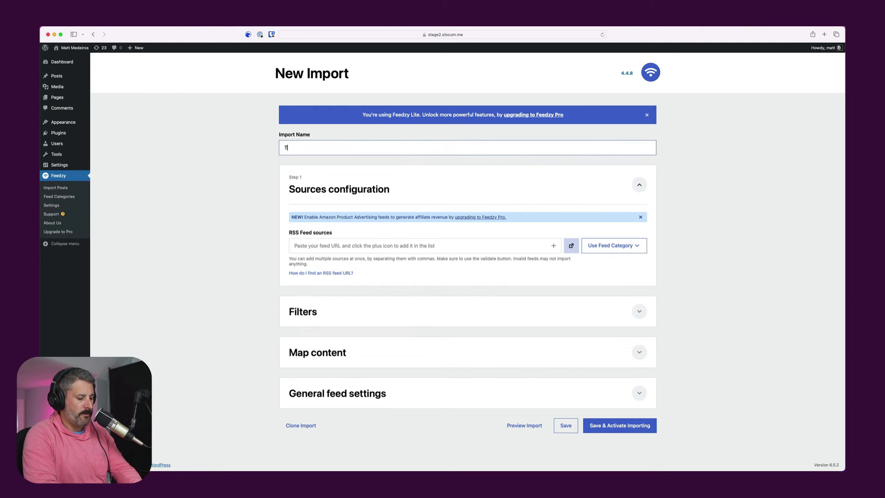
{"action": "type", "text": "he WP Minute"}
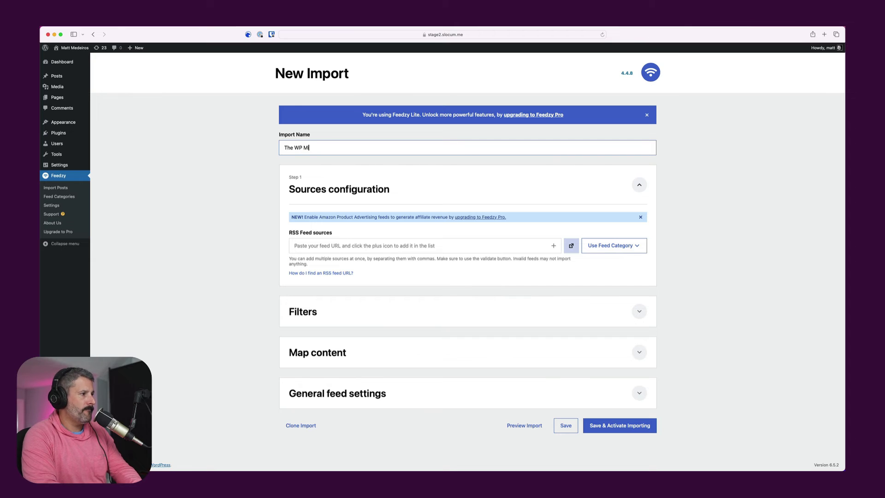
Step: Add the WordPress News feed category as the import's RSS feed source
{"action": "left_click", "coordinate": [464, 246]}
{"action": "left_click", "coordinate": [609, 248]}
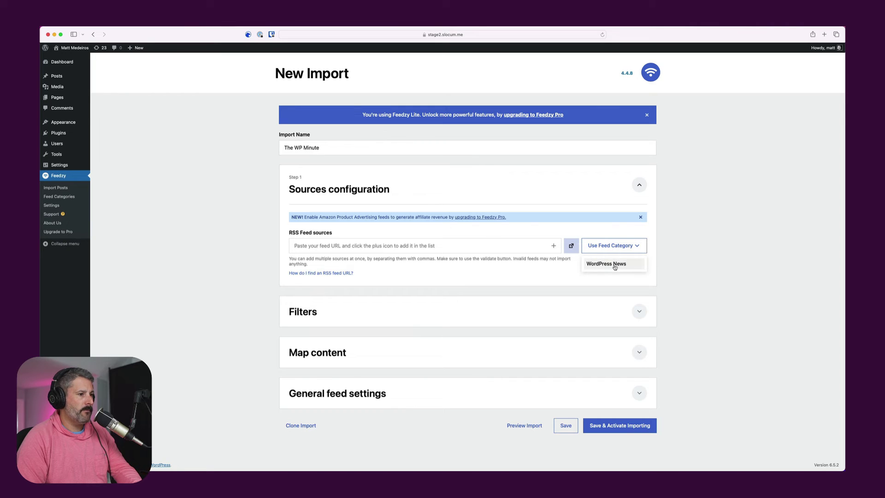
{"action": "left_click", "coordinate": [615, 266]}
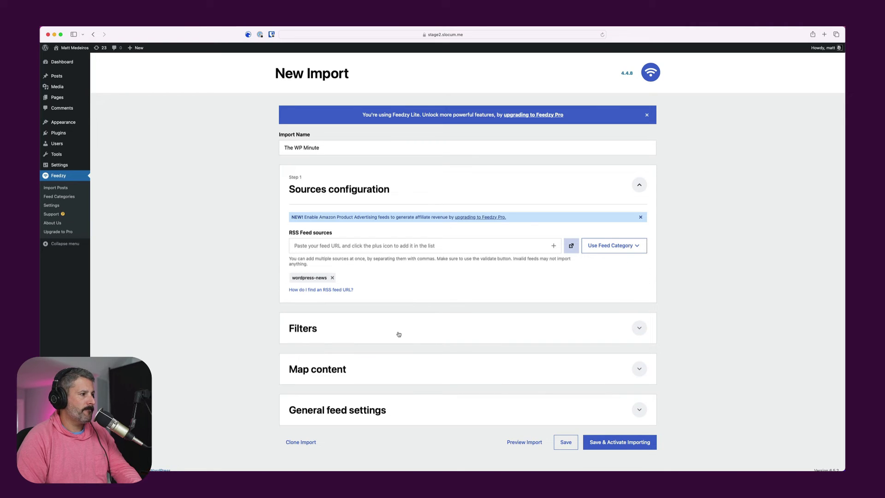
{"action": "left_click", "coordinate": [370, 245]}
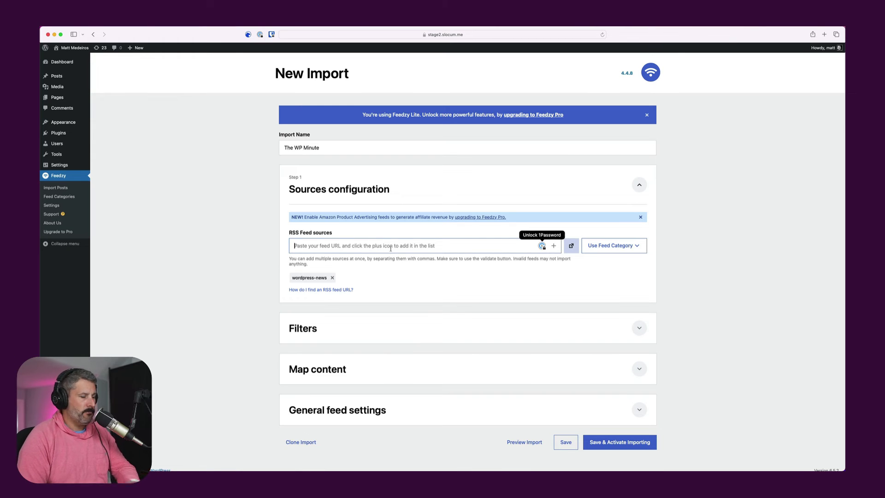
Step: Expand the import's Filters section and review the keyword, exclusion and time range options
{"action": "scroll", "coordinate": [380, 276], "scroll_direction": "down", "scroll_amount": 1}
{"action": "left_click", "coordinate": [560, 325]}
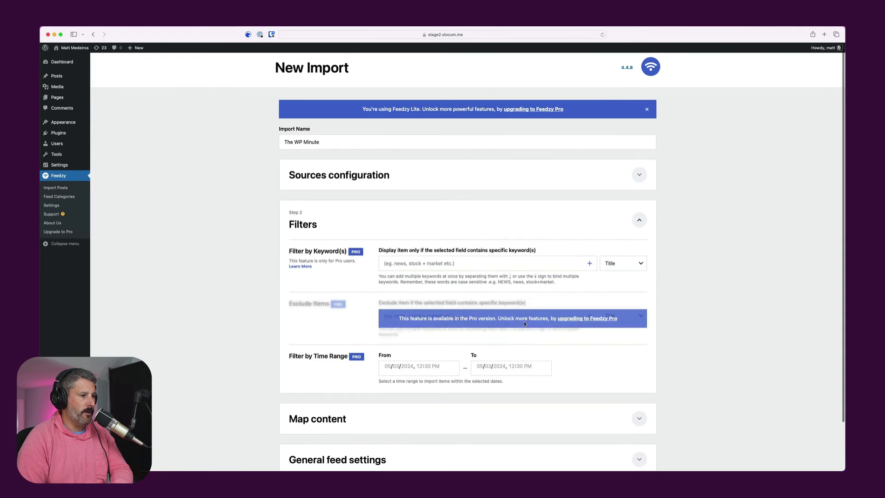
{"action": "scroll", "coordinate": [415, 207], "scroll_direction": "down", "scroll_amount": 2}
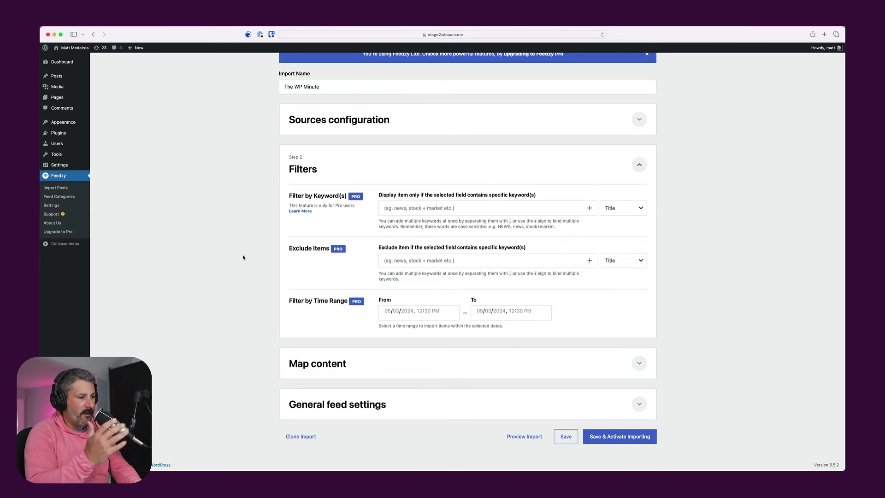
Step: In the import's Map content section, choose post as the post type and assign the imported posts to the Uncategorized category
{"action": "left_click", "coordinate": [304, 357]}
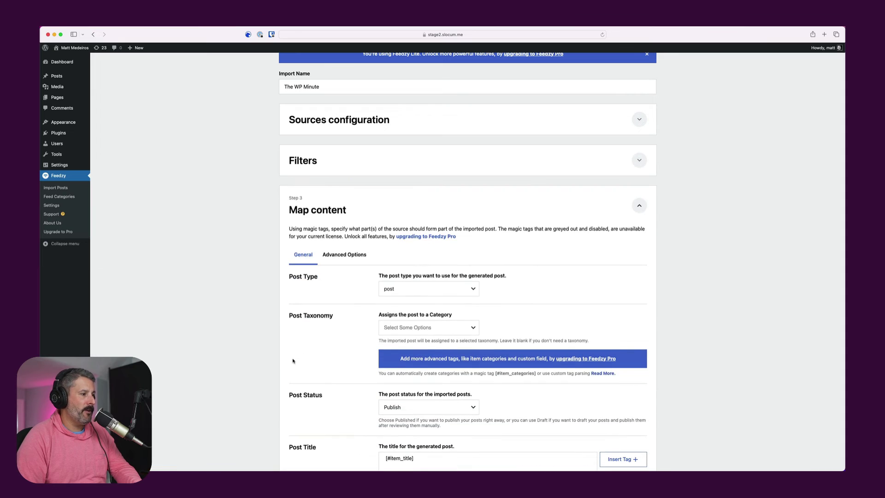
{"action": "scroll", "coordinate": [304, 356], "scroll_direction": "down", "scroll_amount": 5}
{"action": "scroll", "coordinate": [284, 342], "scroll_direction": "up", "scroll_amount": 1}
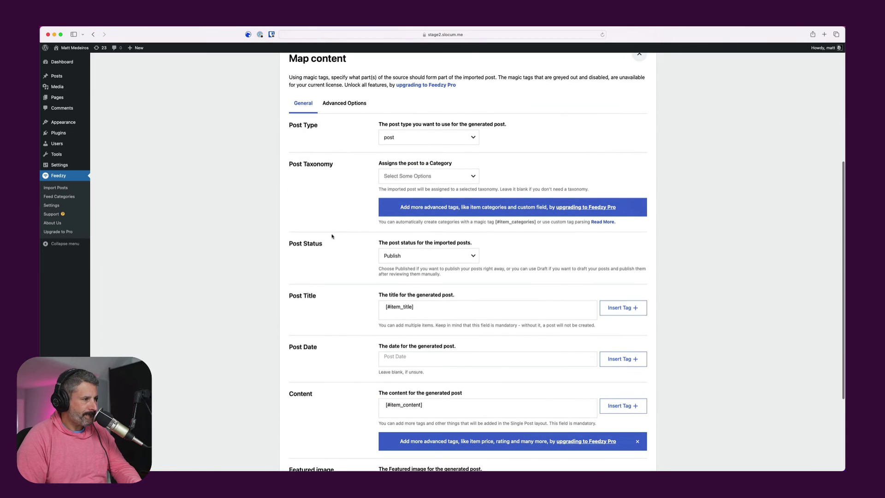
{"action": "left_click", "coordinate": [440, 144]}
{"action": "left_click", "coordinate": [514, 135]}
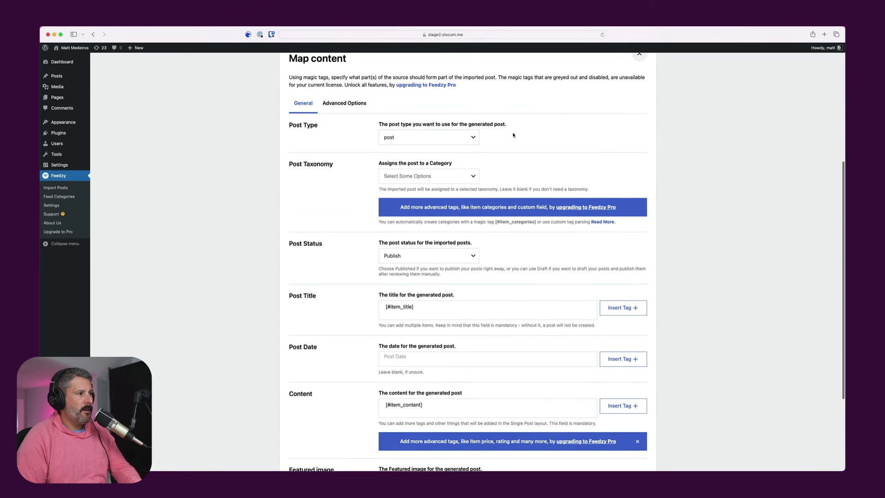
{"action": "left_click", "coordinate": [466, 136]}
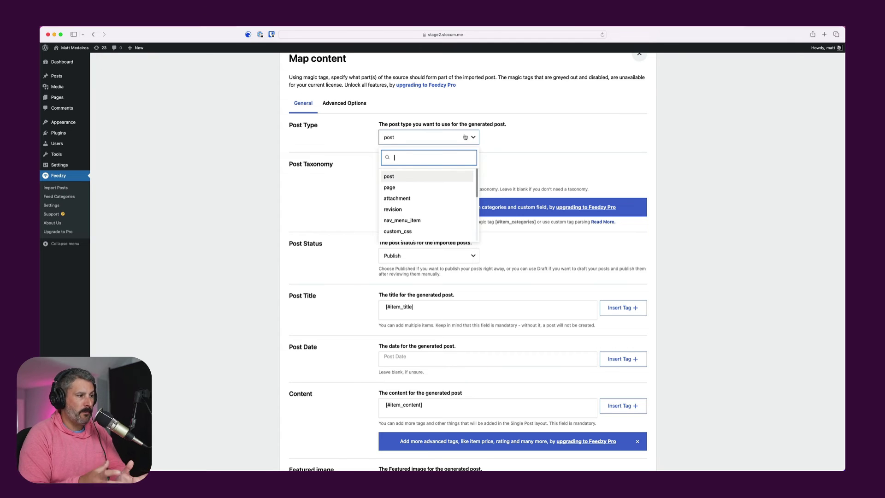
{"action": "left_click", "coordinate": [439, 181]}
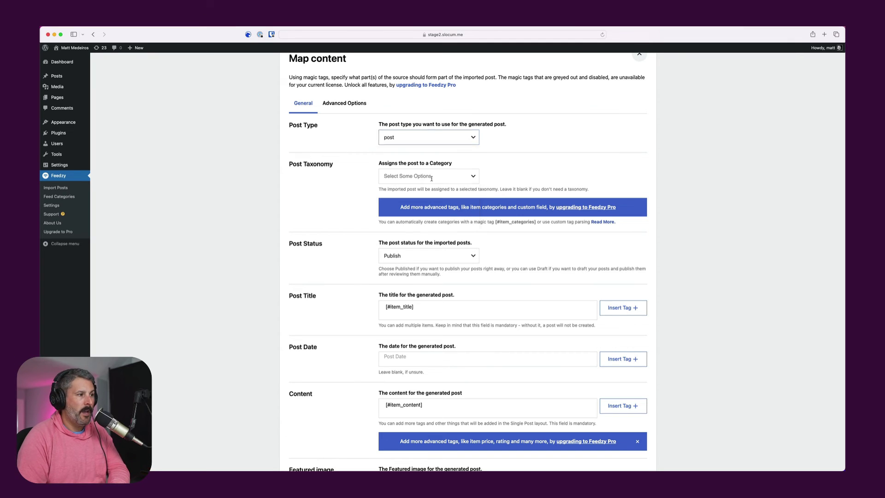
{"action": "left_click", "coordinate": [438, 140]}
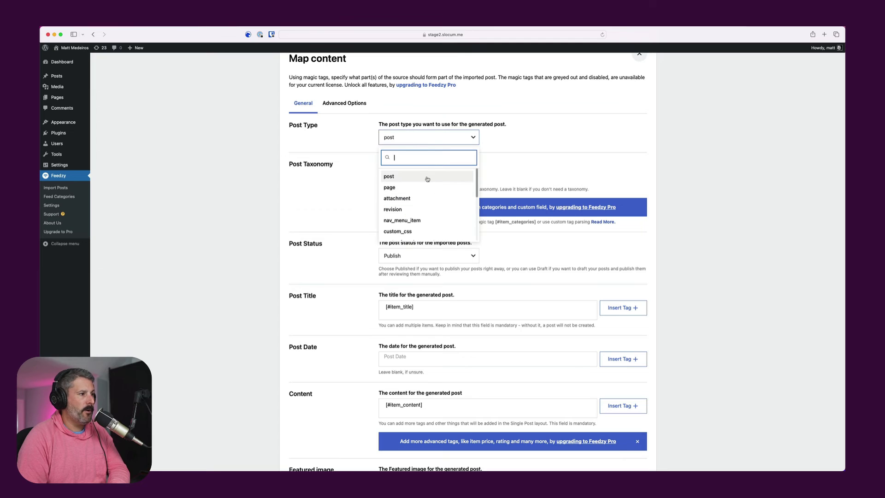
{"action": "left_click", "coordinate": [481, 165]}
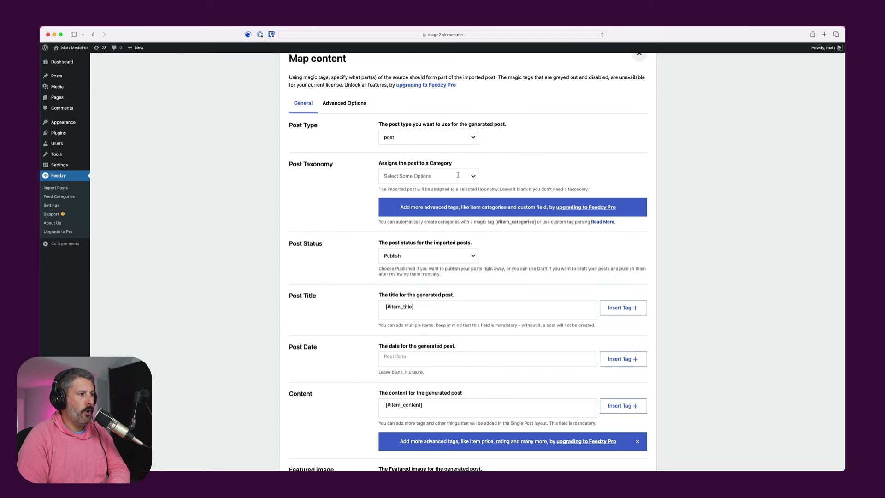
{"action": "left_click", "coordinate": [467, 177]}
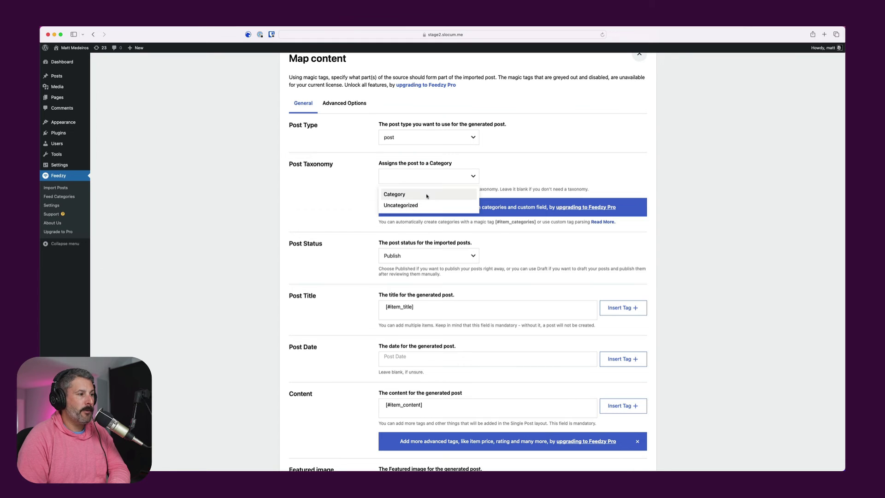
{"action": "left_click", "coordinate": [398, 206]}
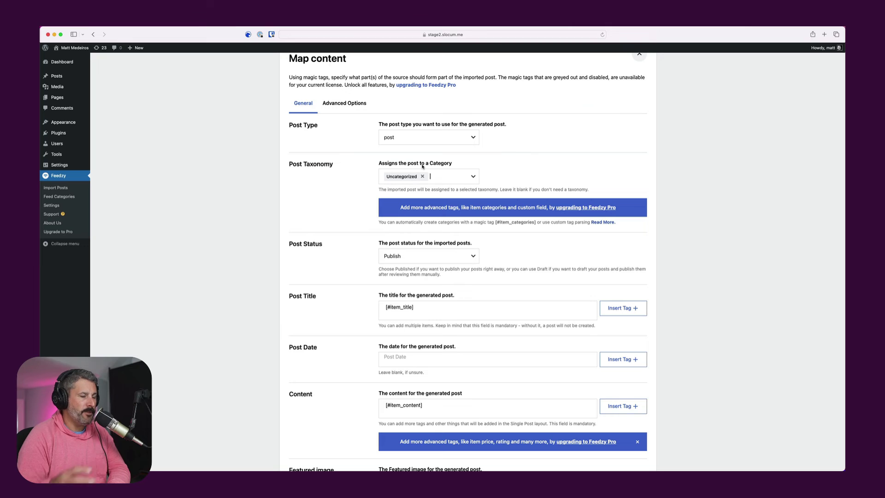
Step: Review the post status choices and the tags that can be inserted into the post title
{"action": "left_click", "coordinate": [398, 258]}
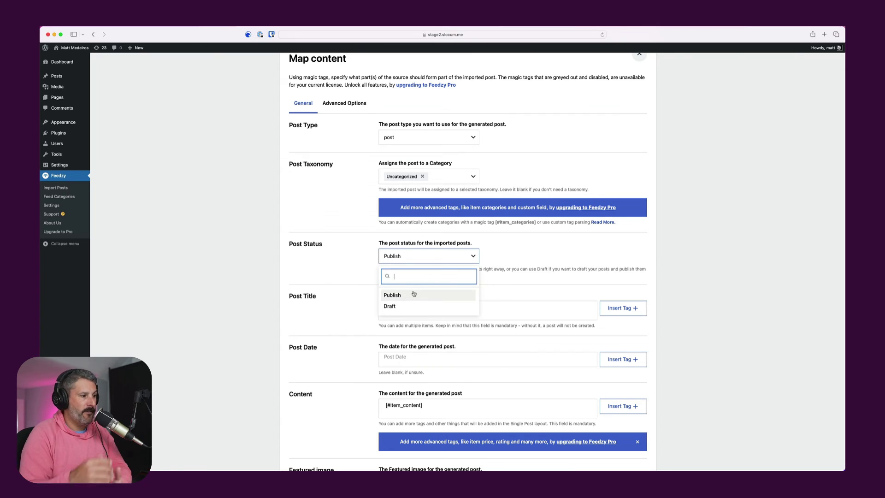
{"action": "left_click", "coordinate": [335, 257]}
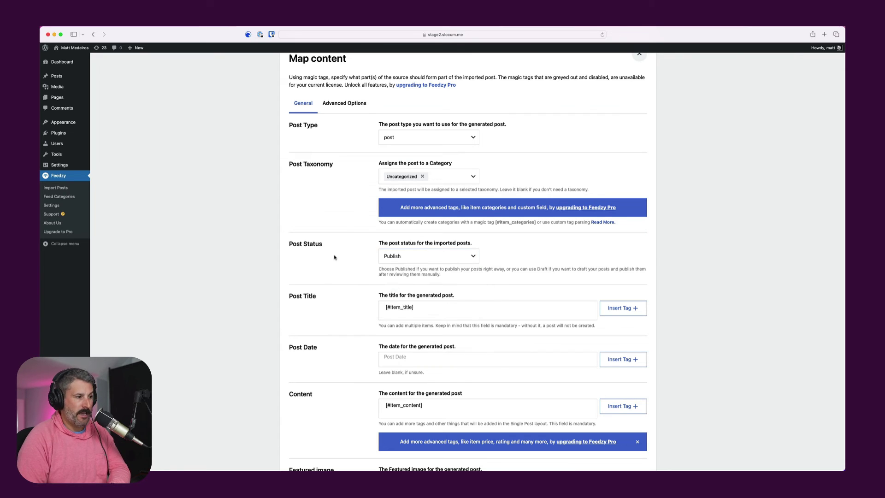
{"action": "left_click", "coordinate": [393, 258]}
{"action": "left_click", "coordinate": [344, 242]}
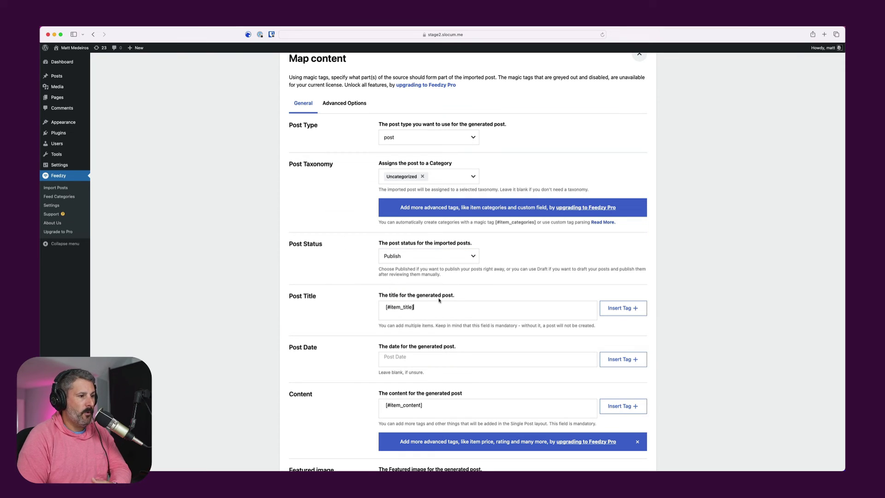
{"action": "left_click", "coordinate": [634, 313]}
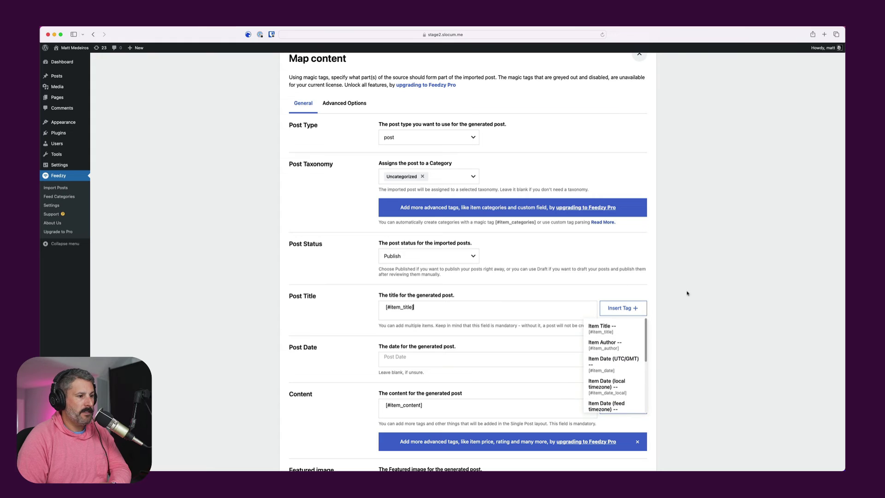
{"action": "left_click", "coordinate": [491, 334]}
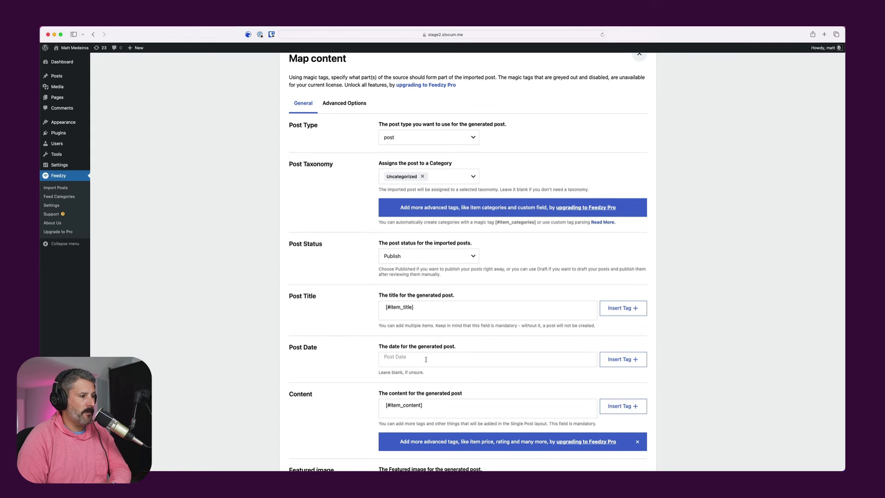
Step: Review the import's post date, content and featured image mapping, and its general settings for duplicates and items count
{"action": "scroll", "coordinate": [395, 231], "scroll_direction": "down", "scroll_amount": 3}
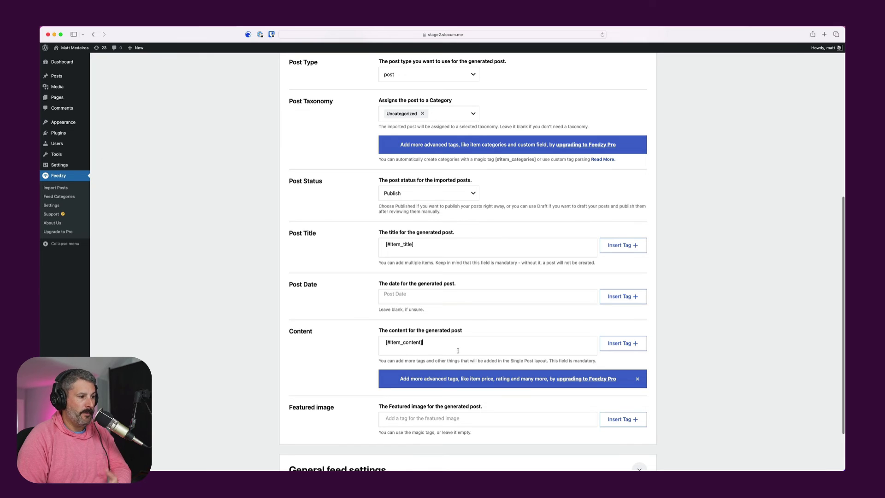
{"action": "scroll", "coordinate": [463, 336], "scroll_direction": "down", "scroll_amount": 3}
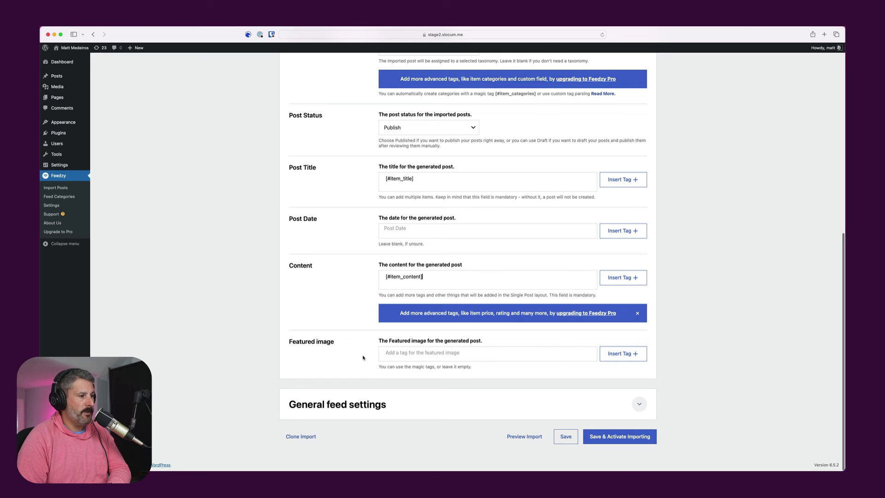
{"action": "left_click", "coordinate": [639, 404]}
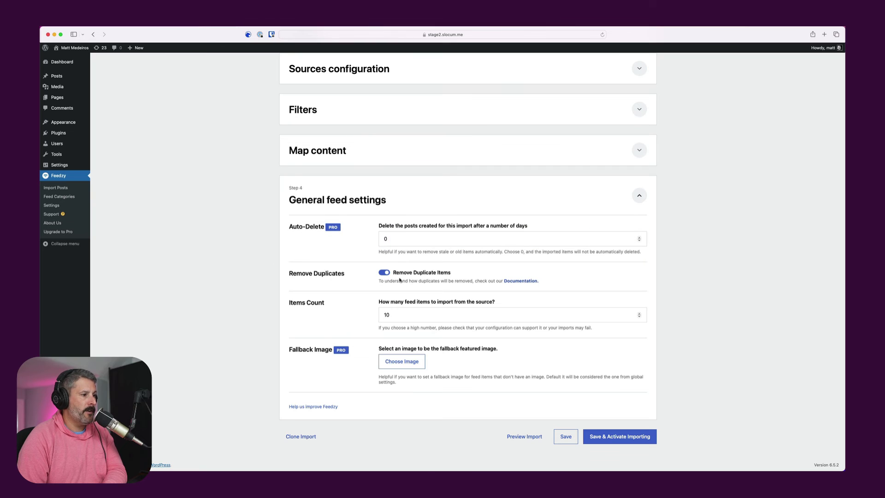
{"action": "left_click", "coordinate": [454, 310]}
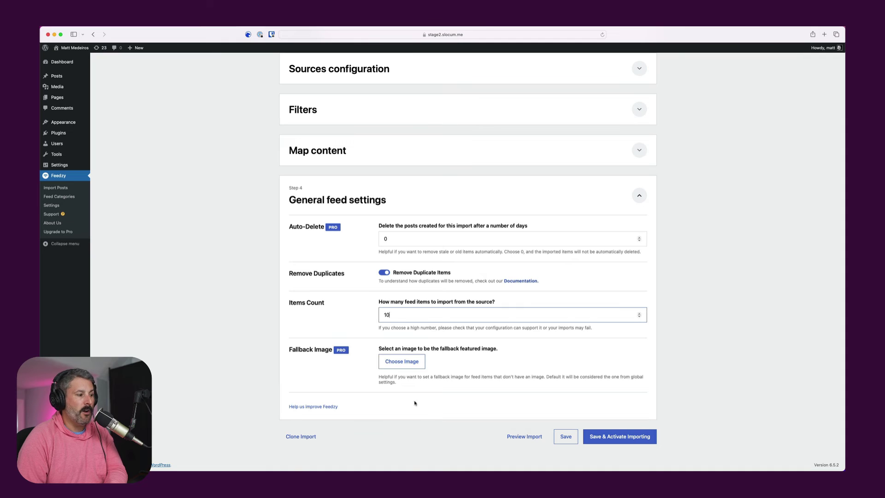
Step: Save and activate The WP Minute import, run it immediately and reload its run status
{"action": "left_click", "coordinate": [619, 442]}
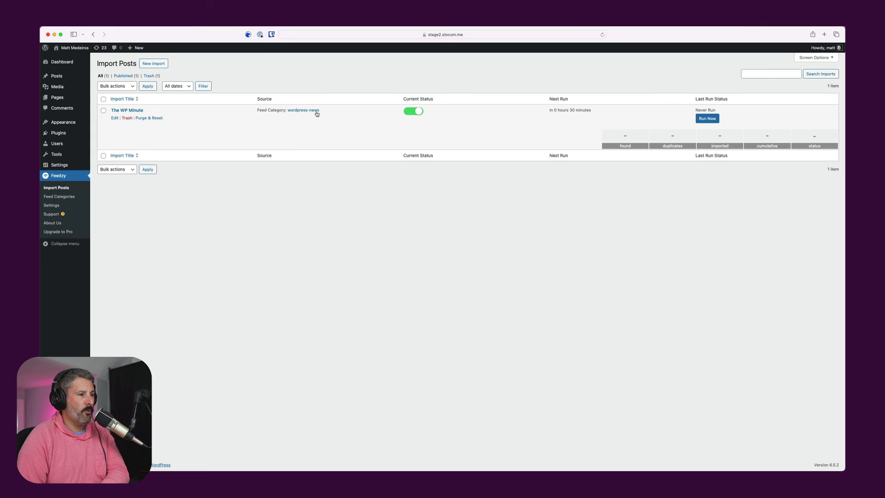
{"action": "left_click", "coordinate": [707, 119]}
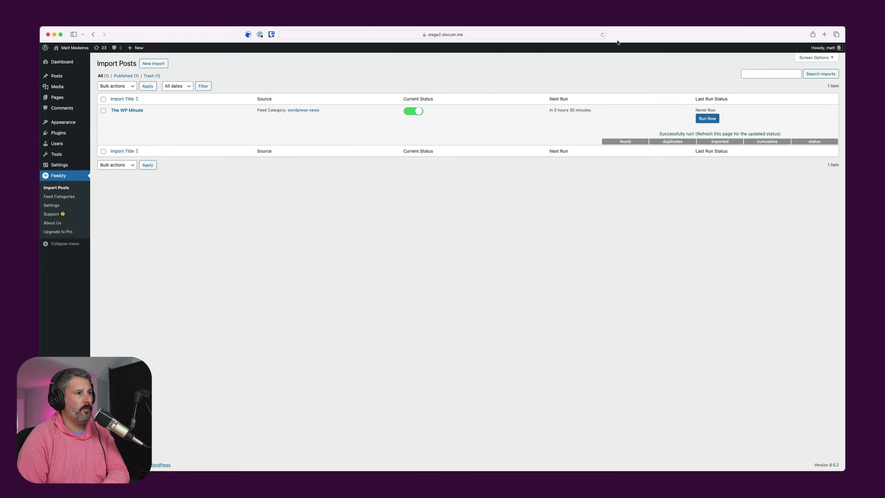
{"action": "left_click", "coordinate": [603, 35]}
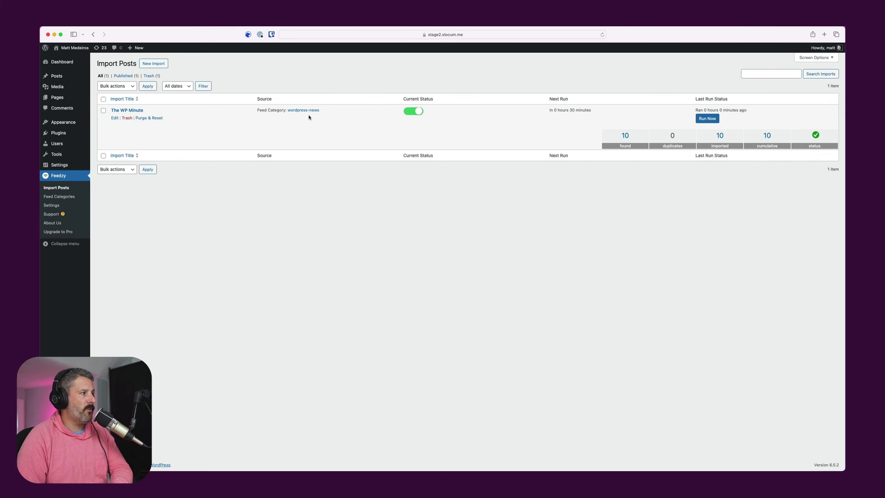
Step: Open the site's posts list and read through the imported podcast post #115 on the live site, then return to the list
{"action": "left_click", "coordinate": [95, 79]}
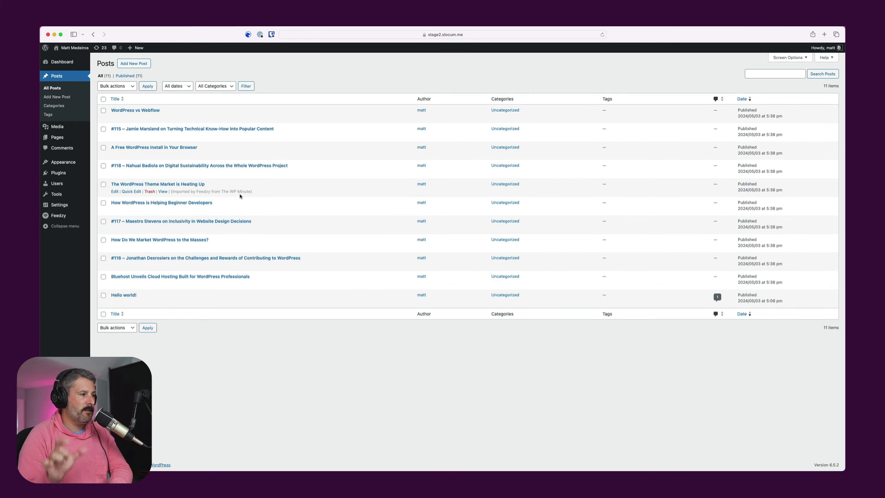
{"action": "left_click", "coordinate": [166, 129]}
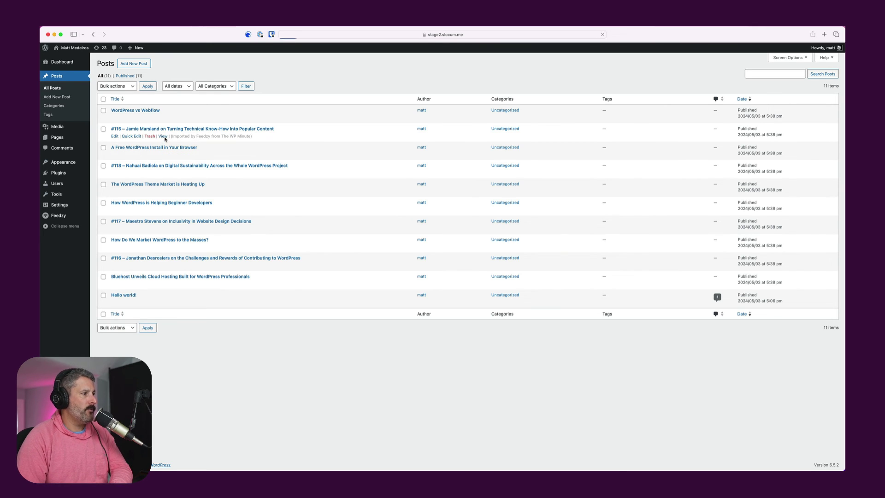
{"action": "scroll", "coordinate": [399, 223], "scroll_direction": "down", "scroll_amount": 20}
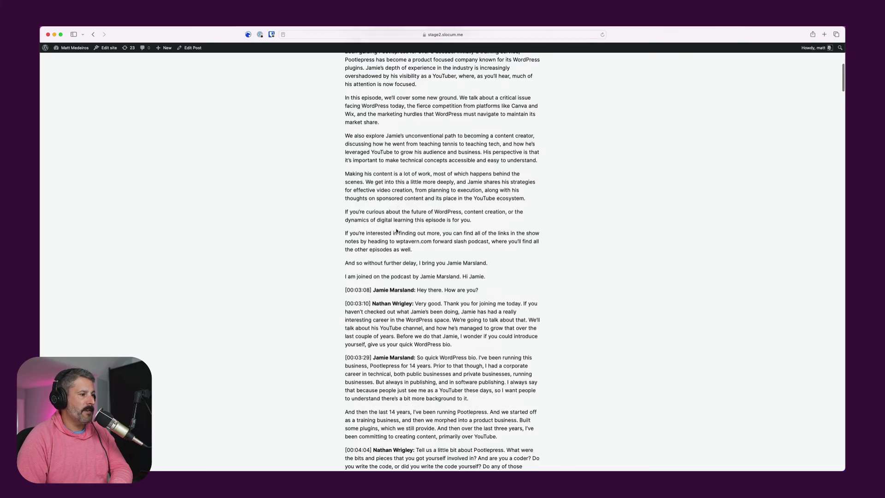
{"action": "scroll", "coordinate": [396, 229], "scroll_direction": "down", "scroll_amount": 20}
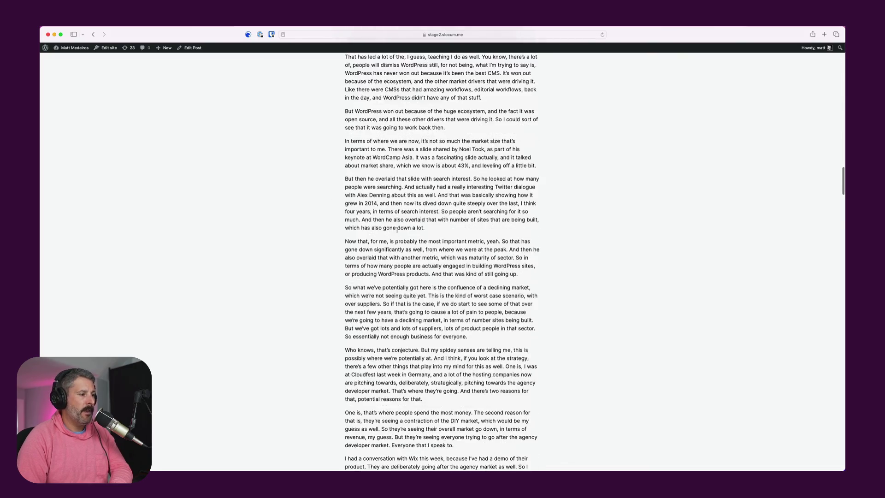
{"action": "scroll", "coordinate": [398, 229], "scroll_direction": "down", "scroll_amount": 20}
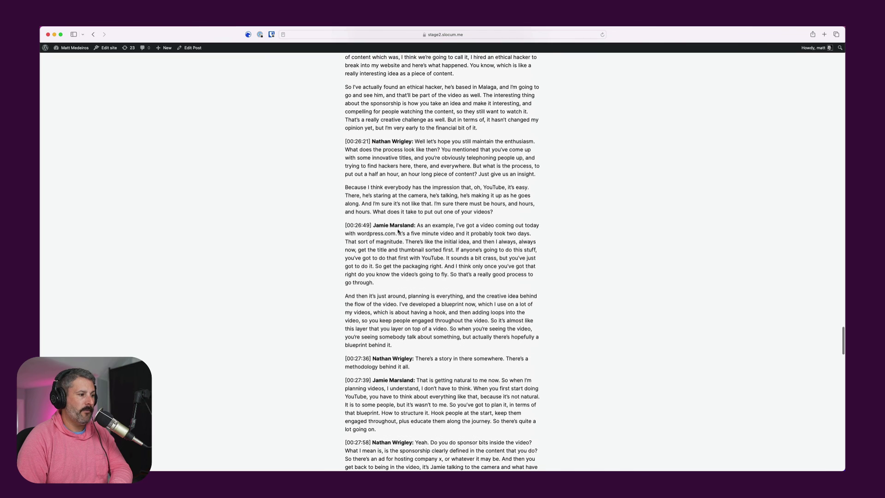
{"action": "scroll", "coordinate": [74, 48], "scroll_direction": "up", "scroll_amount": 5}
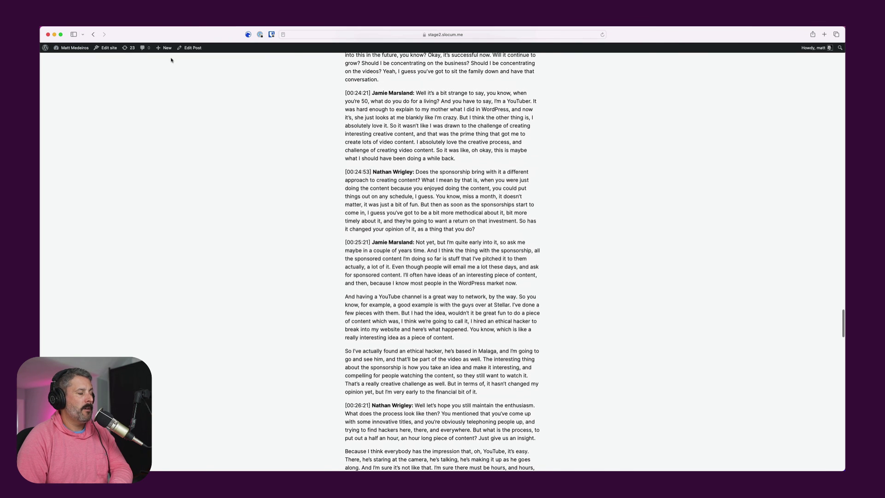
{"action": "left_click", "coordinate": [93, 34]}
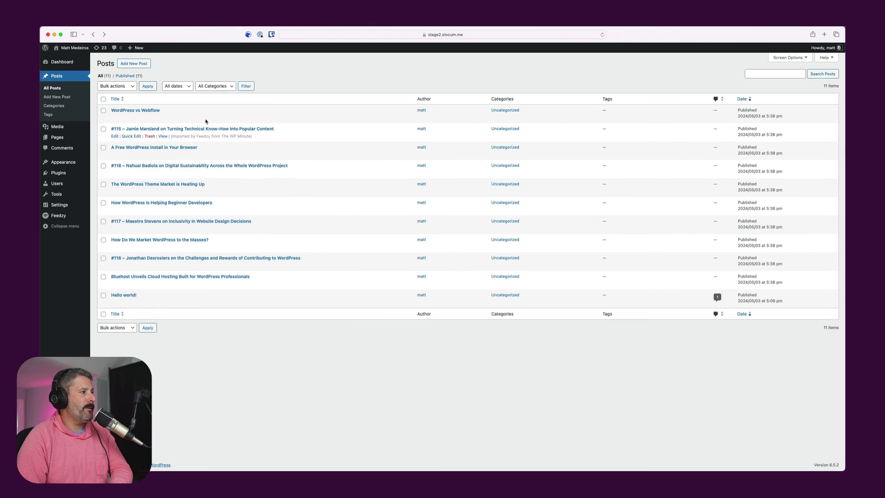
Step: View the imported WordPress vs Webflow post from its title down to the comments, then return to the posts list
{"action": "left_click", "coordinate": [163, 118]}
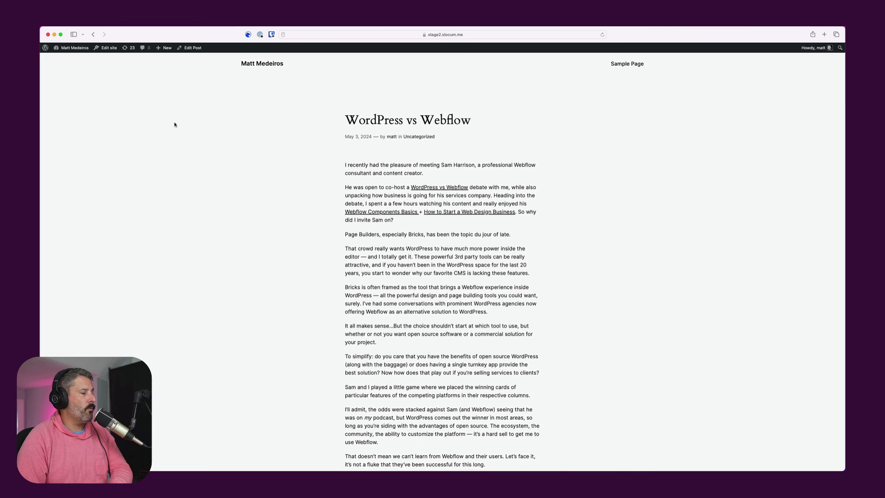
{"action": "scroll", "coordinate": [481, 283], "scroll_direction": "down", "scroll_amount": 15}
{"action": "scroll", "coordinate": [475, 283], "scroll_direction": "up", "scroll_amount": 15}
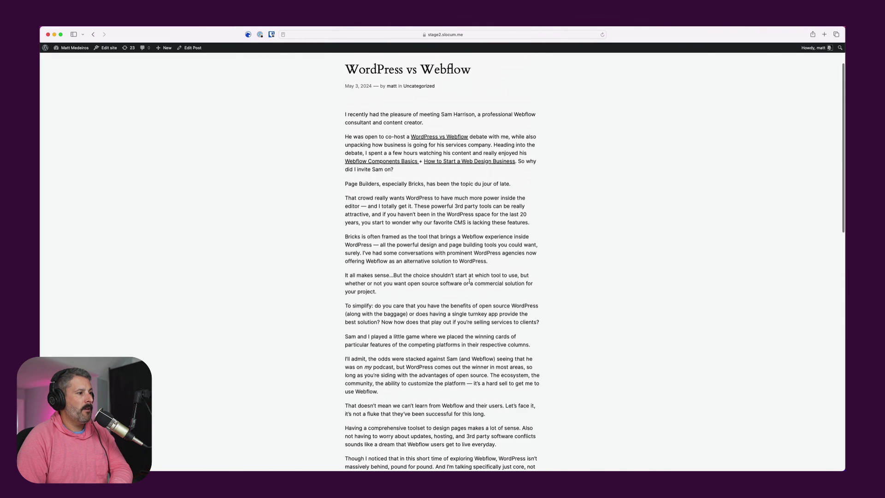
{"action": "scroll", "coordinate": [381, 154], "scroll_direction": "down", "scroll_amount": 15}
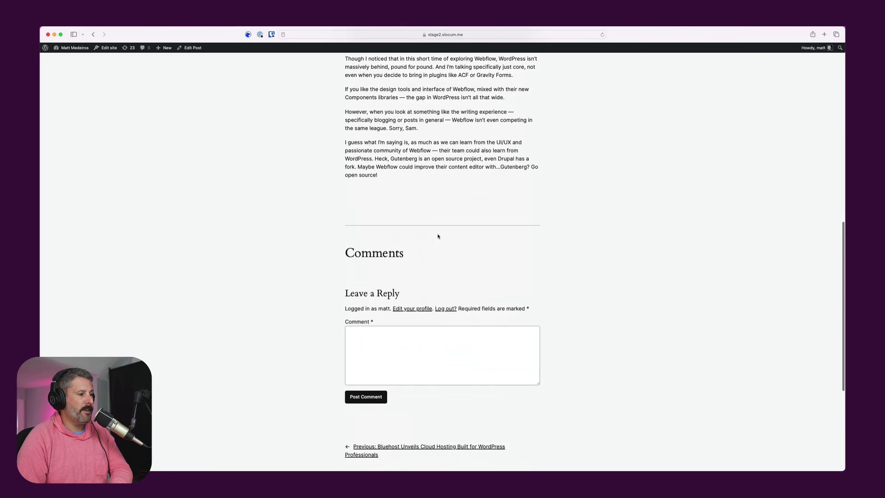
{"action": "scroll", "coordinate": [438, 235], "scroll_direction": "up", "scroll_amount": 15}
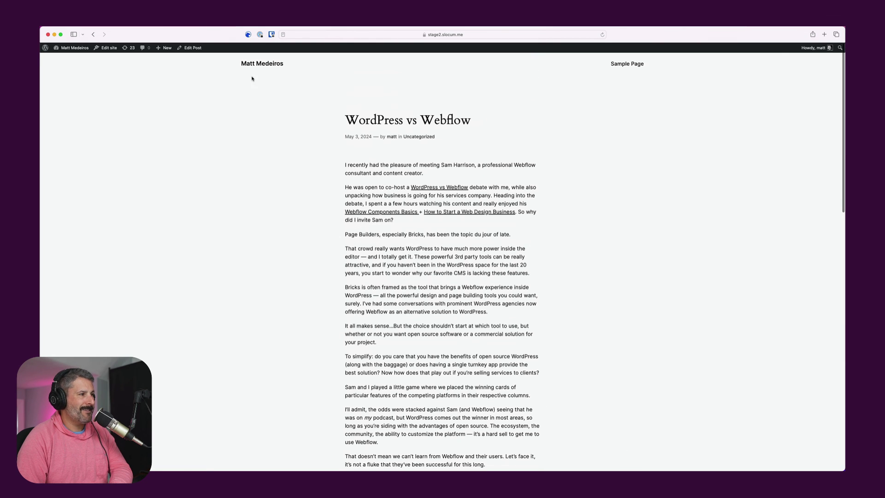
{"action": "left_click", "coordinate": [93, 34]}
{"action": "mouse_move", "coordinate": [268, 134]}
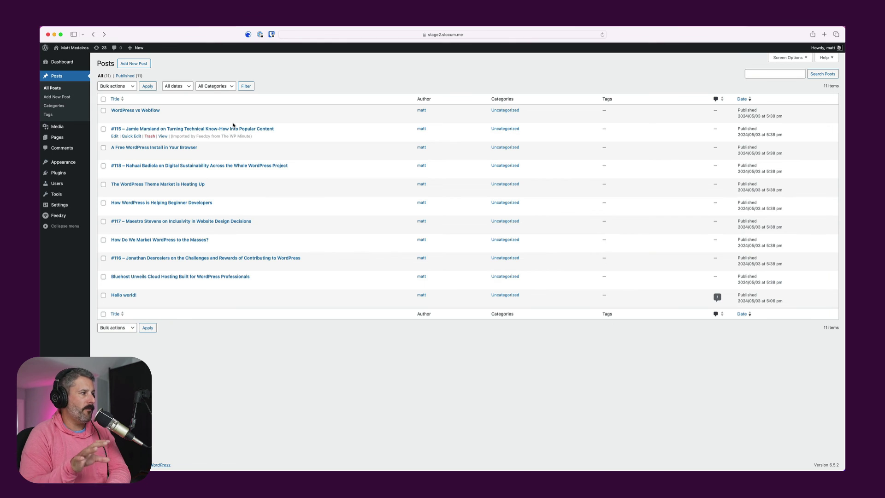
Step: Open the Feedzy settings and review the General, Headers and Proxy options
{"action": "mouse_move", "coordinate": [71, 217]}
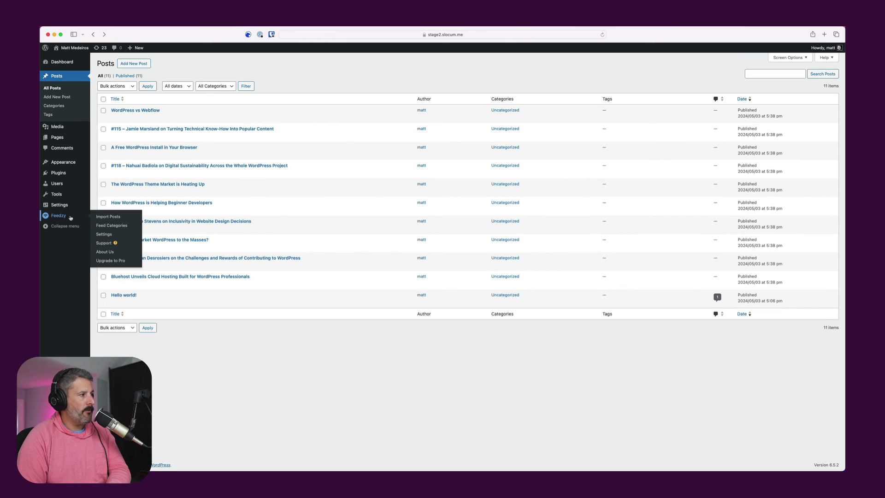
{"action": "left_click", "coordinate": [113, 235]}
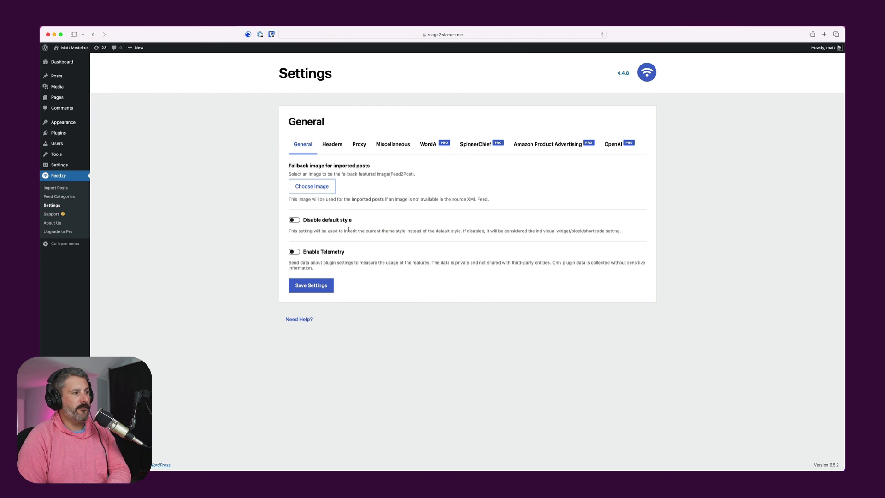
{"action": "left_click", "coordinate": [341, 146]}
{"action": "left_click", "coordinate": [399, 174]}
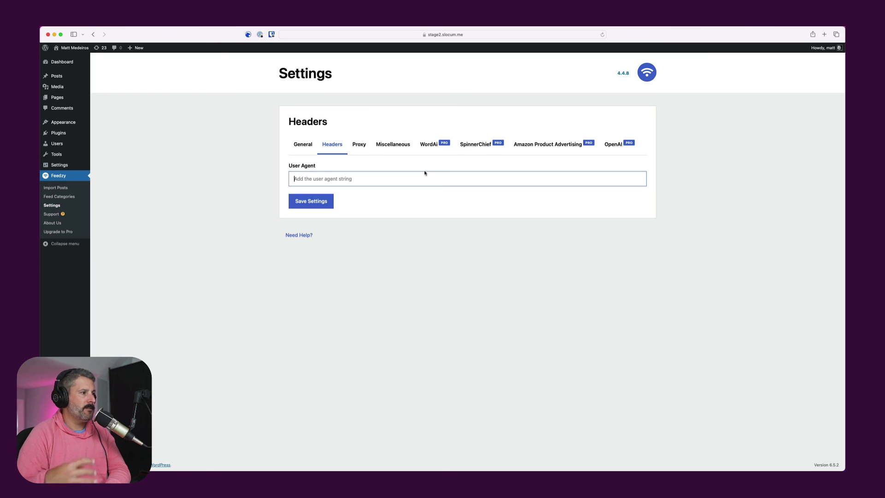
{"action": "left_click", "coordinate": [359, 144]}
{"action": "left_click", "coordinate": [322, 174]}
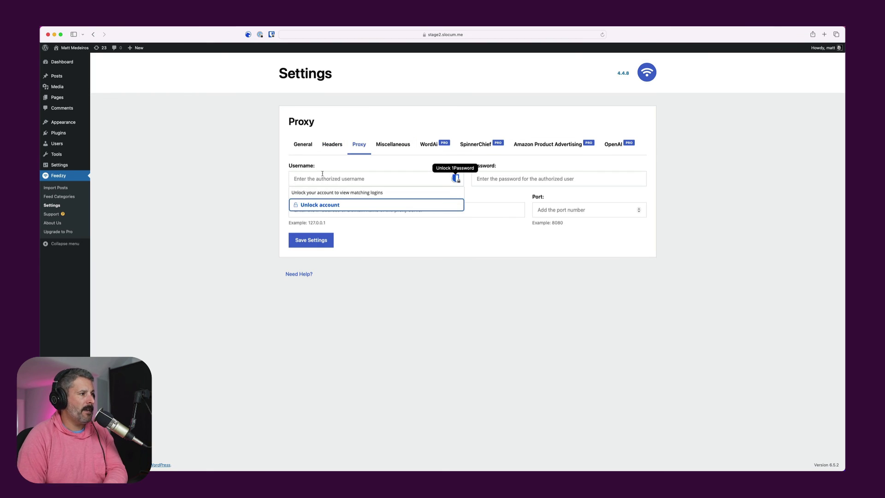
{"action": "left_click", "coordinate": [350, 167]}
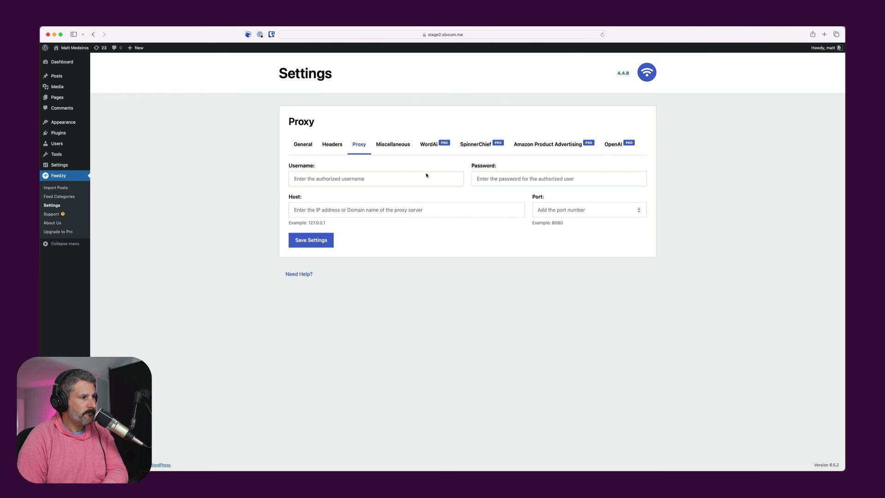
Step: Review Feedzy's Miscellaneous settings and its Pro-only WordAI and OpenAI settings
{"action": "left_click", "coordinate": [390, 147]}
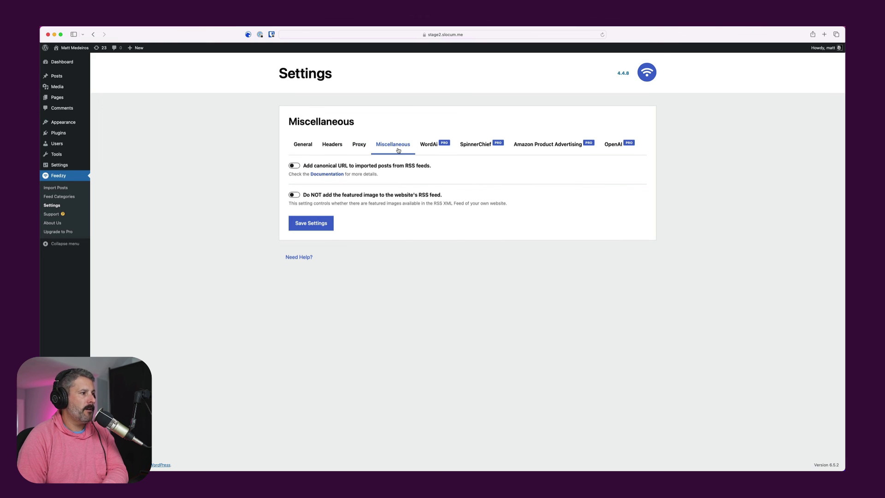
{"action": "left_click", "coordinate": [434, 150]}
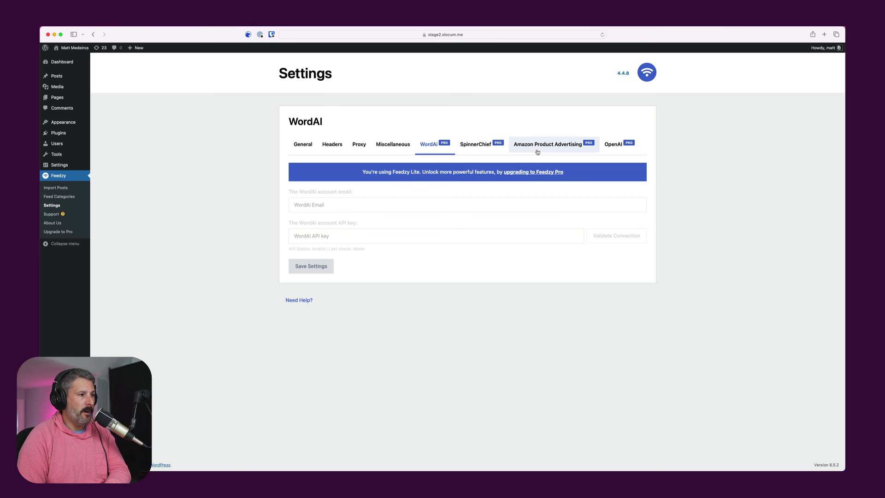
{"action": "left_click", "coordinate": [616, 145]}
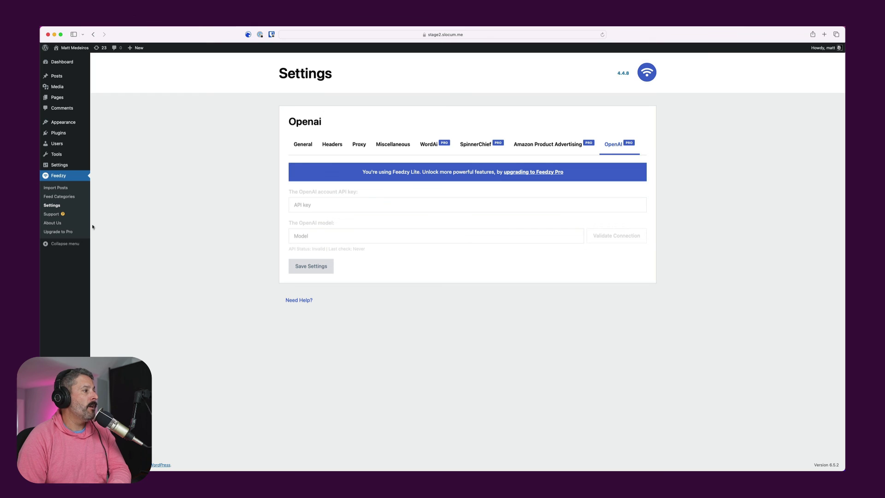
Step: Open the Feedzy Pro upgrade page and compare the features offered in the Free and Pro versions
{"action": "left_click", "coordinate": [68, 232]}
{"action": "scroll", "coordinate": [226, 230], "scroll_direction": "down", "scroll_amount": 8}
{"action": "scroll", "coordinate": [226, 231], "scroll_direction": "down", "scroll_amount": 3}
{"action": "scroll", "coordinate": [226, 230], "scroll_direction": "up", "scroll_amount": 3}
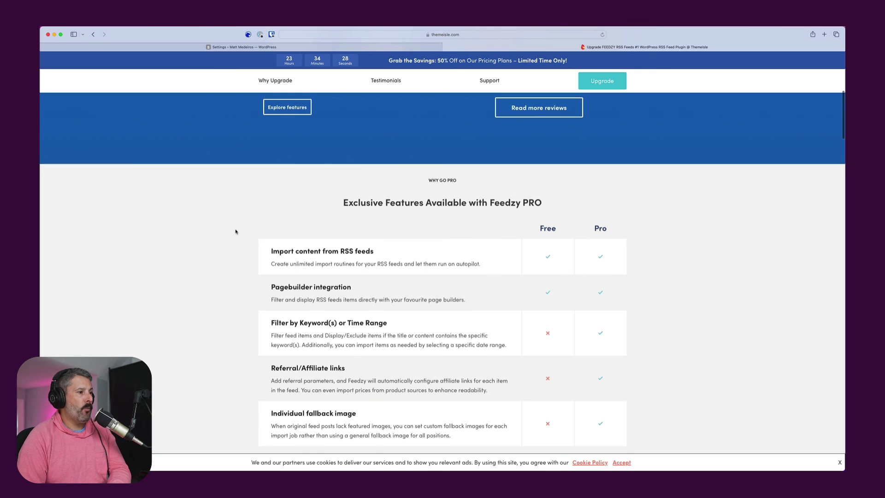
{"action": "scroll", "coordinate": [237, 230], "scroll_direction": "down", "scroll_amount": 2}
{"action": "scroll", "coordinate": [250, 224], "scroll_direction": "down", "scroll_amount": 1}
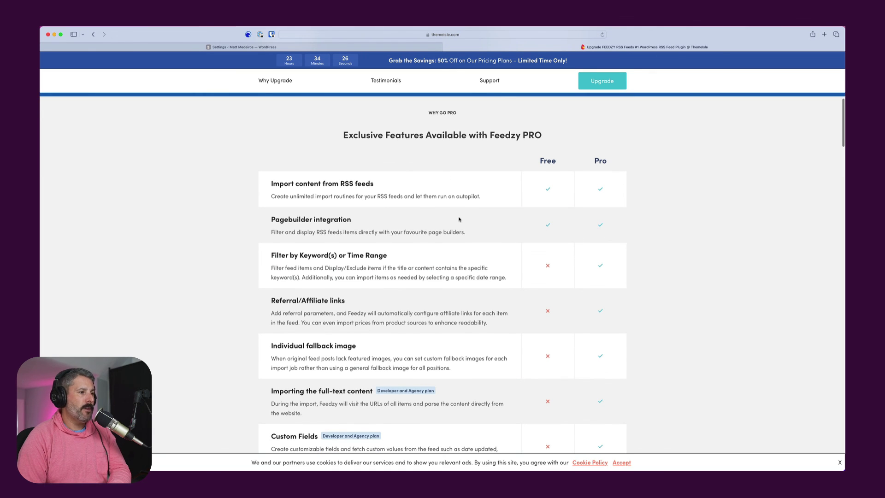
{"action": "scroll", "coordinate": [323, 238], "scroll_direction": "down", "scroll_amount": 2}
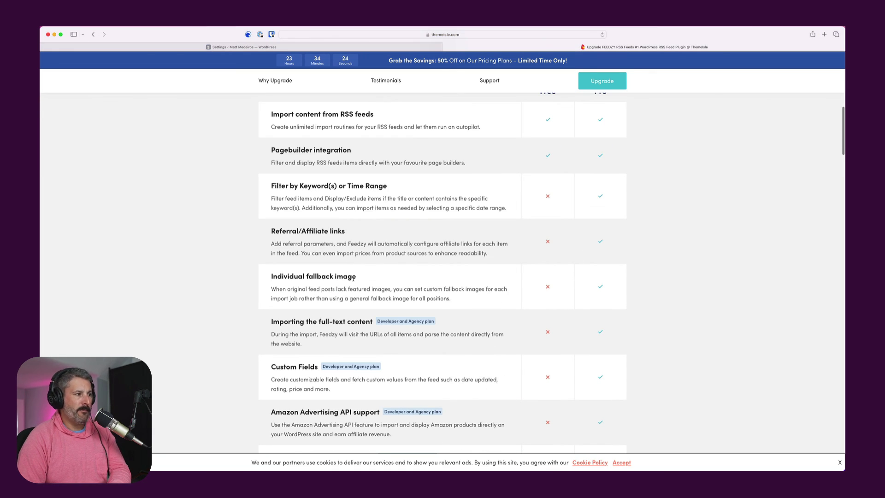
{"action": "scroll", "coordinate": [425, 282], "scroll_direction": "down", "scroll_amount": 4}
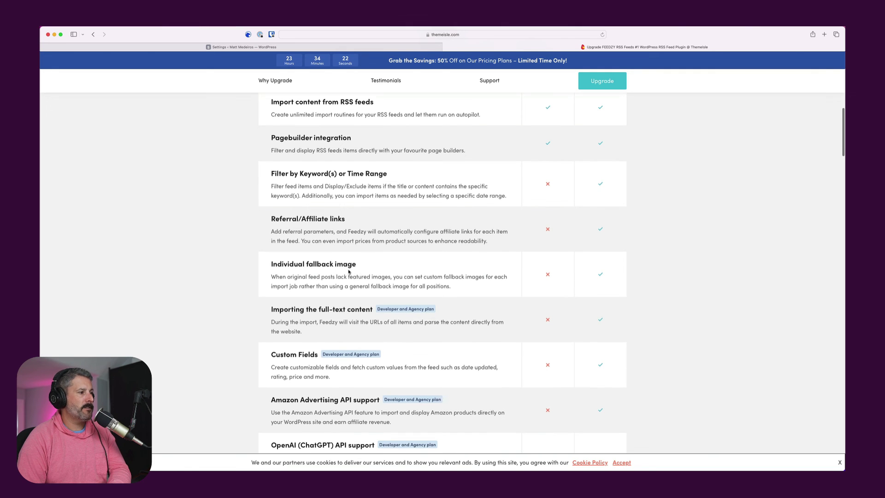
{"action": "scroll", "coordinate": [415, 282], "scroll_direction": "down", "scroll_amount": 3}
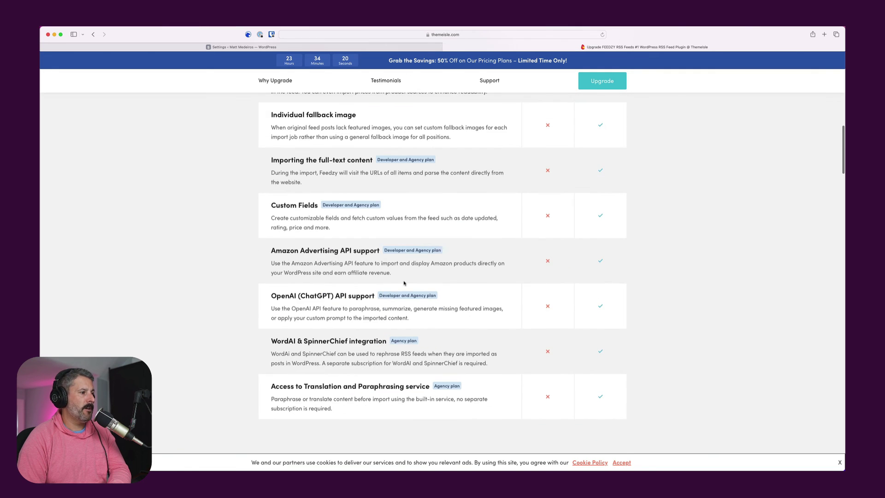
{"action": "scroll", "coordinate": [495, 258], "scroll_direction": "down", "scroll_amount": 3}
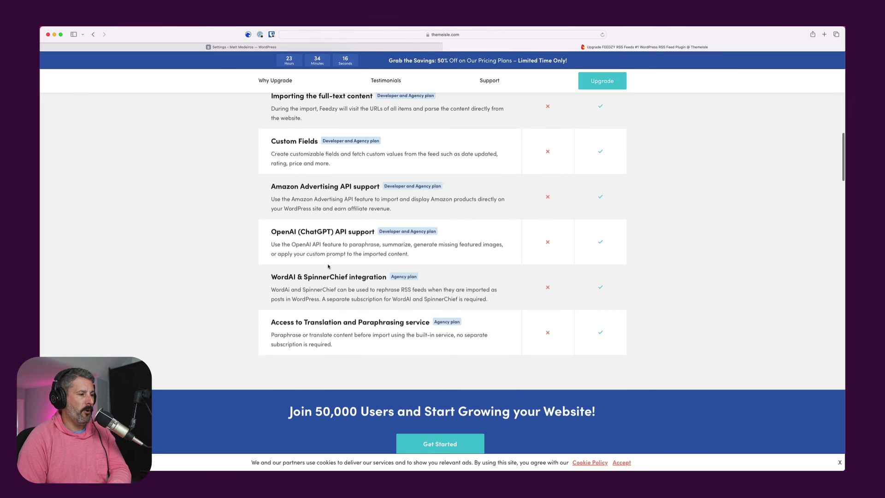
Step: Examine the prices and included features of the Personal, Developer and Agency plans on the upgrade page
{"action": "scroll", "coordinate": [326, 267], "scroll_direction": "down", "scroll_amount": 20}
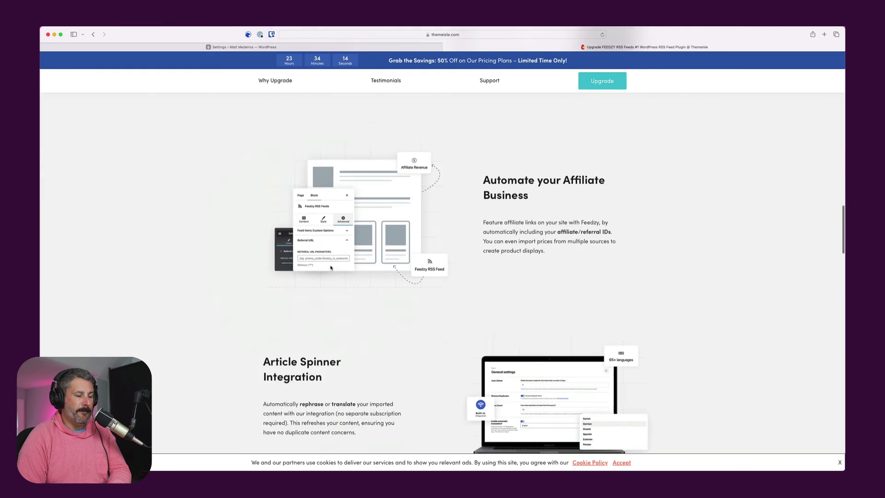
{"action": "scroll", "coordinate": [330, 267], "scroll_direction": "down", "scroll_amount": 20}
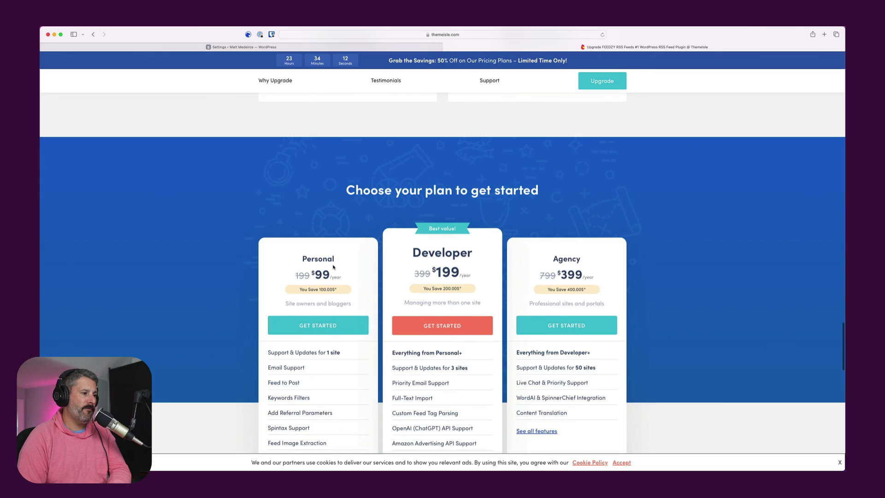
{"action": "scroll", "coordinate": [334, 267], "scroll_direction": "down", "scroll_amount": 3}
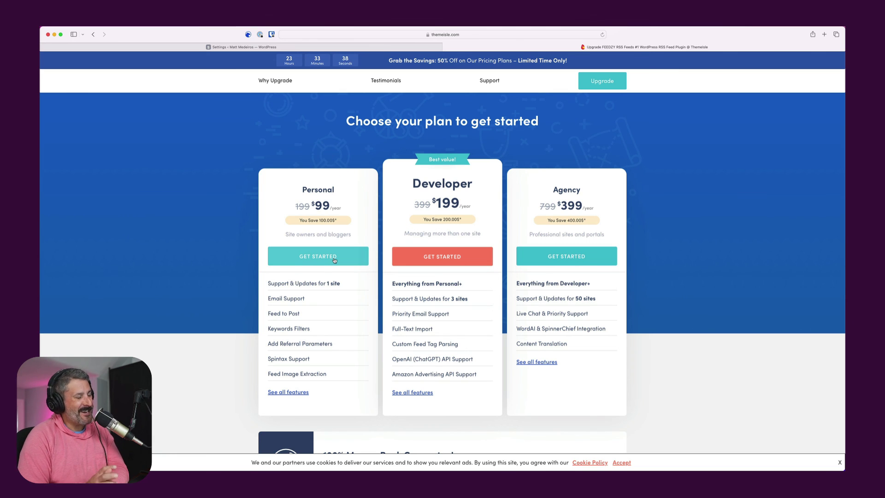
{"action": "scroll", "coordinate": [320, 316], "scroll_direction": "down", "scroll_amount": 2}
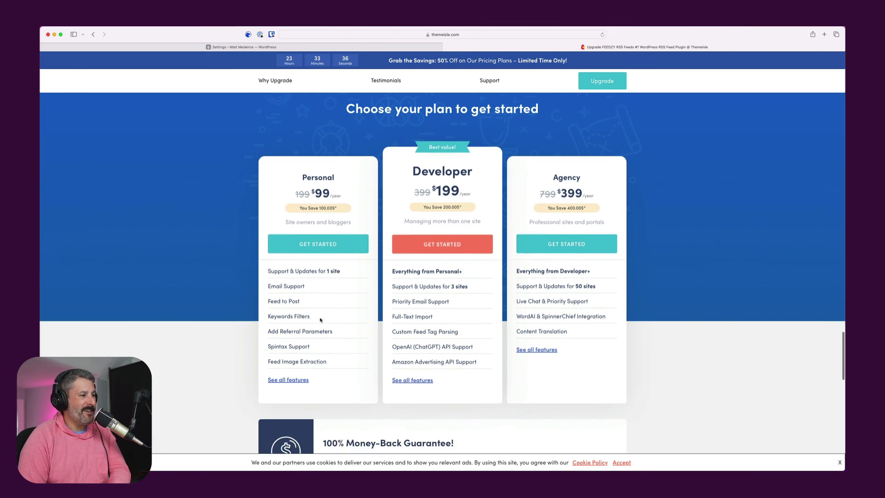
{"action": "scroll", "coordinate": [320, 316], "scroll_direction": "down", "scroll_amount": 3}
{"action": "scroll", "coordinate": [320, 316], "scroll_direction": "up", "scroll_amount": 5}
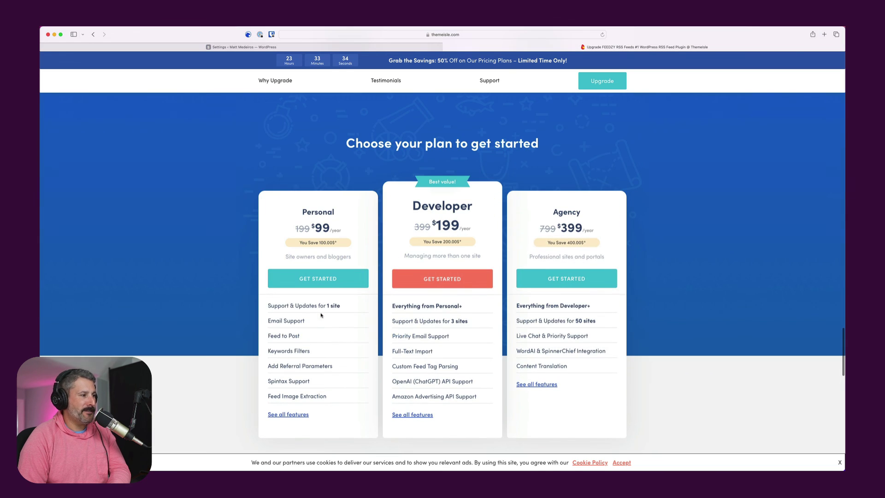